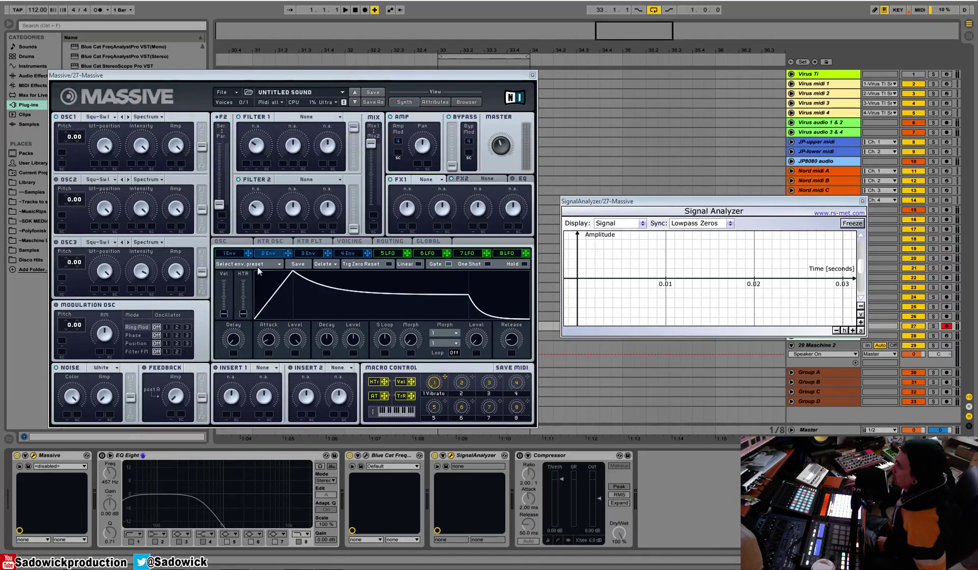
# - Show the 5 LFO page in the modulation section, briefly checking the 8 LFO tab
pyautogui.click(398, 252)
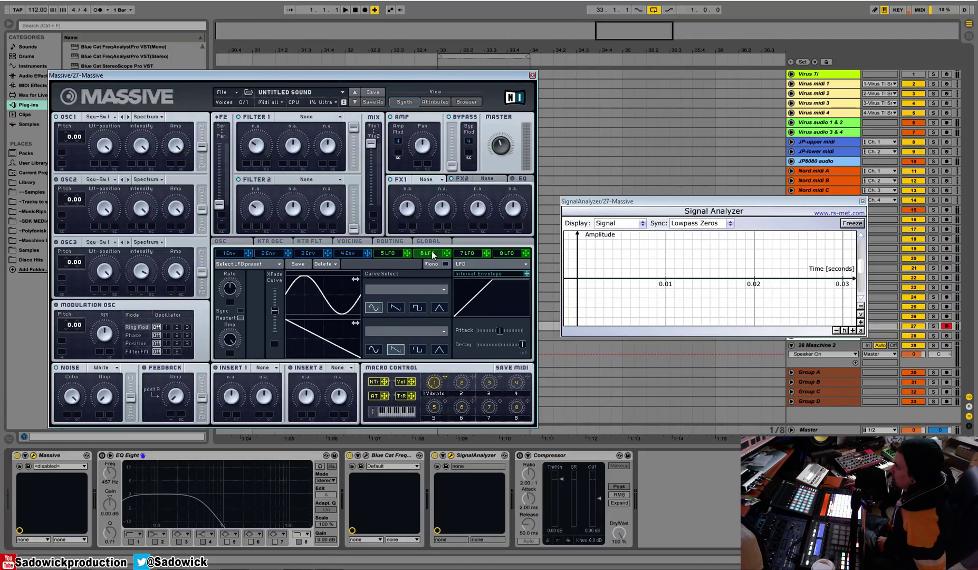
pyautogui.click(515, 253)
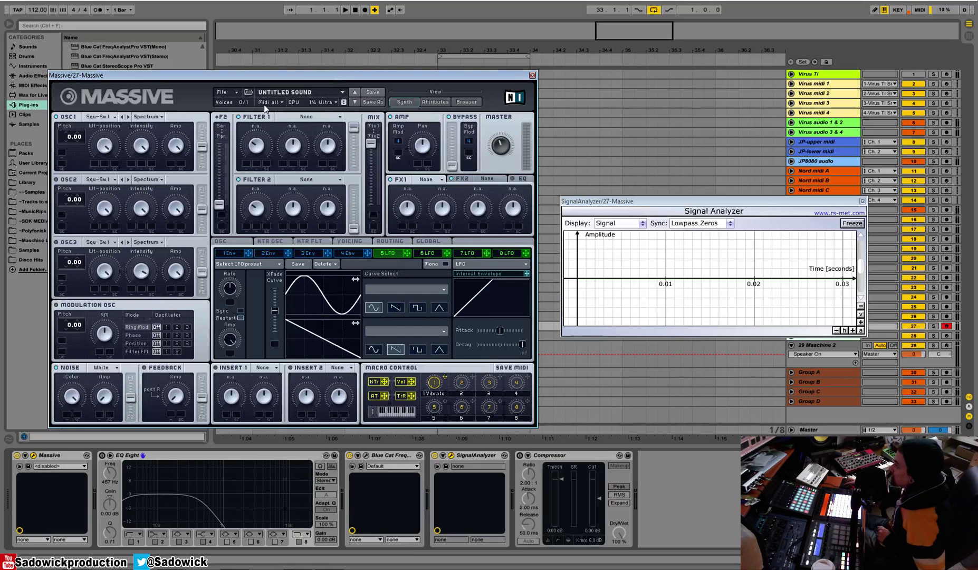
# - Make Filter 1 a Lowpass 4 filter and raise its cutoff
pyautogui.click(309, 116)
pyautogui.click(293, 129)
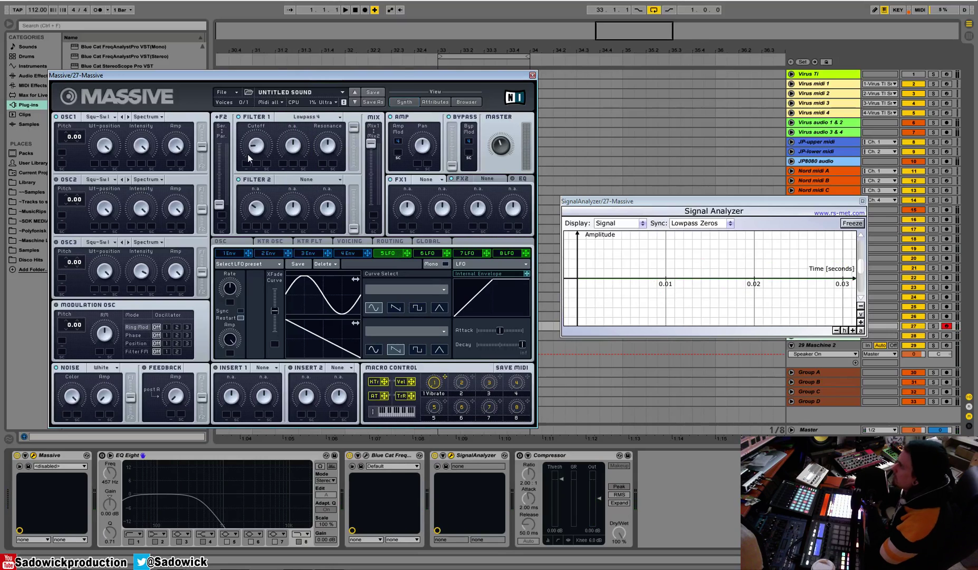
pyautogui.moveTo(247, 153); pyautogui.dragTo(258, 129)
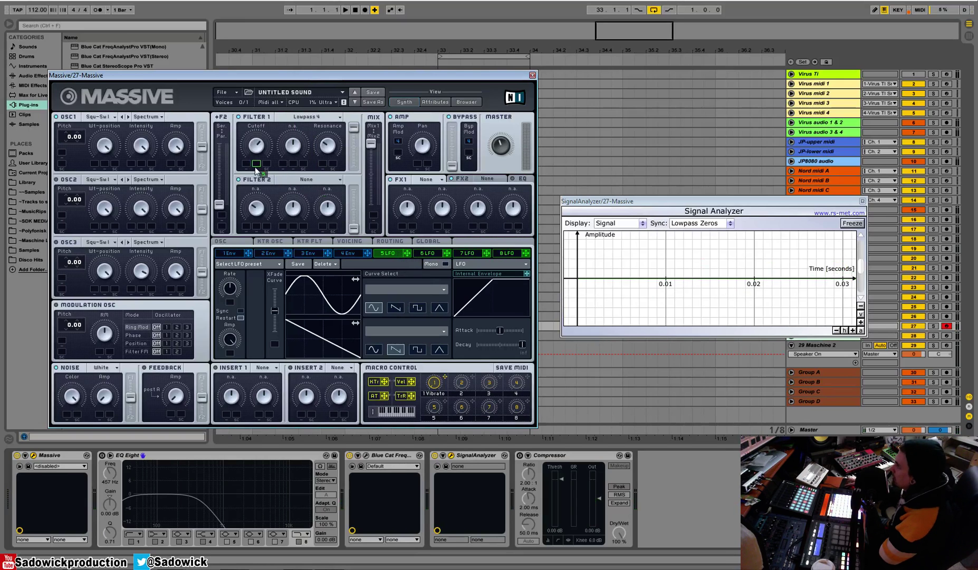
# - Assign LFO 5 to Filter 1's cutoff mod slot and increase its modulation depth
pyautogui.moveTo(254, 171); pyautogui.dragTo(245, 167)
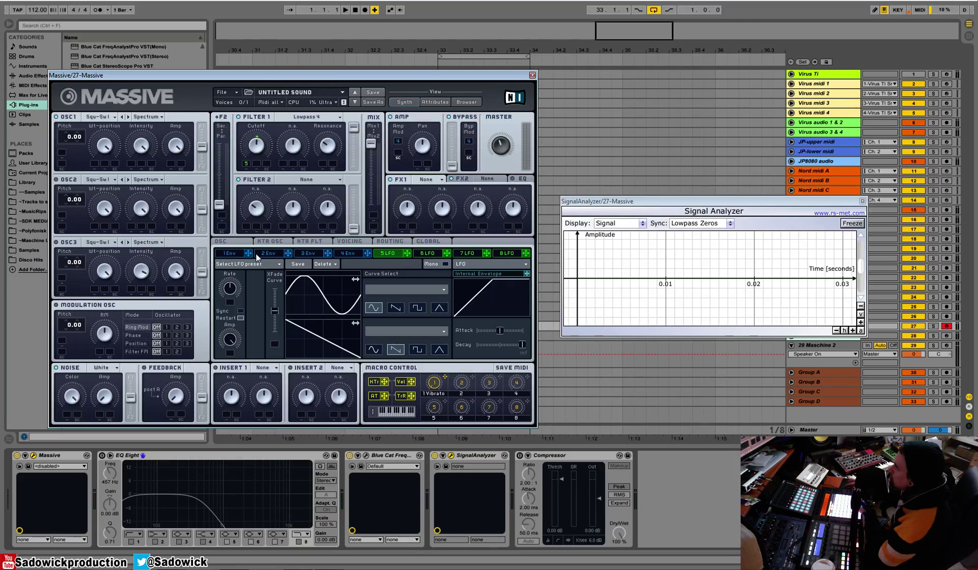
pyautogui.moveTo(248, 253); pyautogui.dragTo(273, 192)
pyautogui.moveTo(293, 133); pyautogui.dragTo(294, 149)
pyautogui.moveTo(248, 169); pyautogui.dragTo(258, 140)
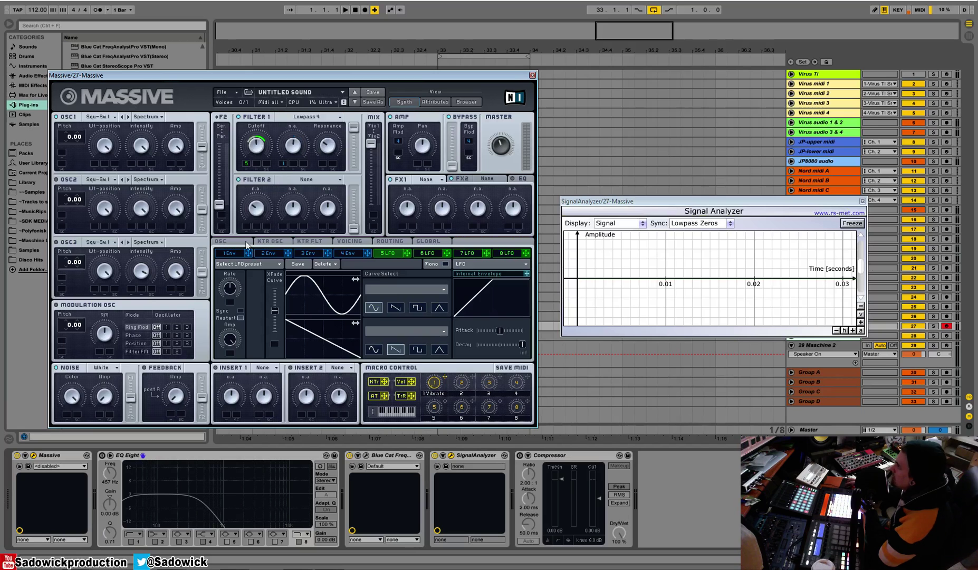
# - Check the cutoff modulation options, then crossfade LFO 5 toward its upper sine curve
pyautogui.rightClick(284, 164)
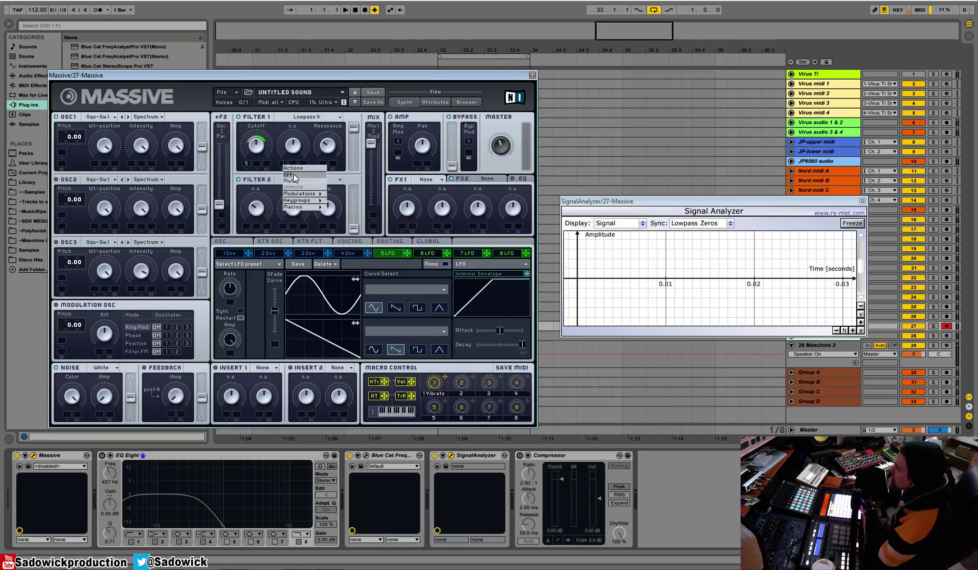
pyautogui.click(293, 175)
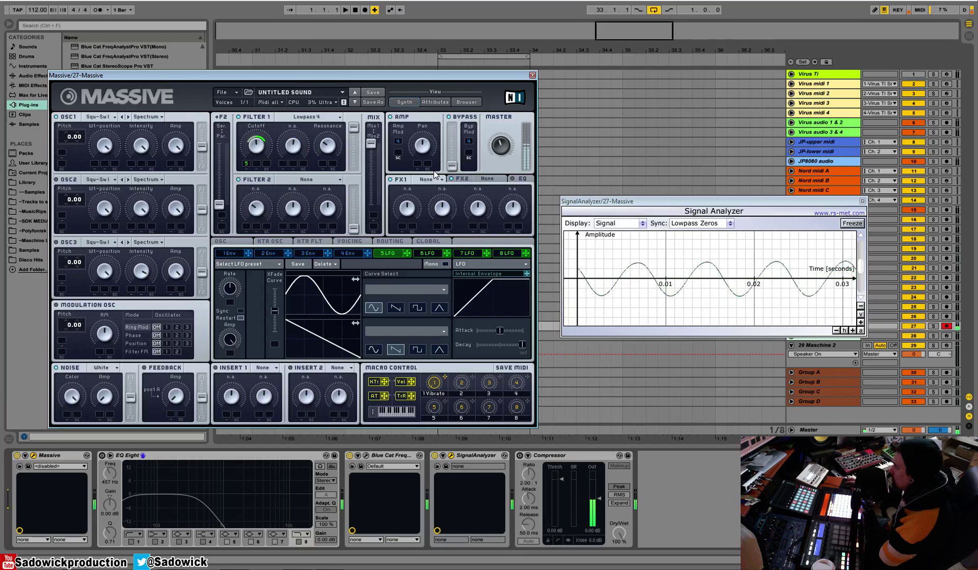
pyautogui.moveTo(275, 311); pyautogui.dragTo(275, 289)
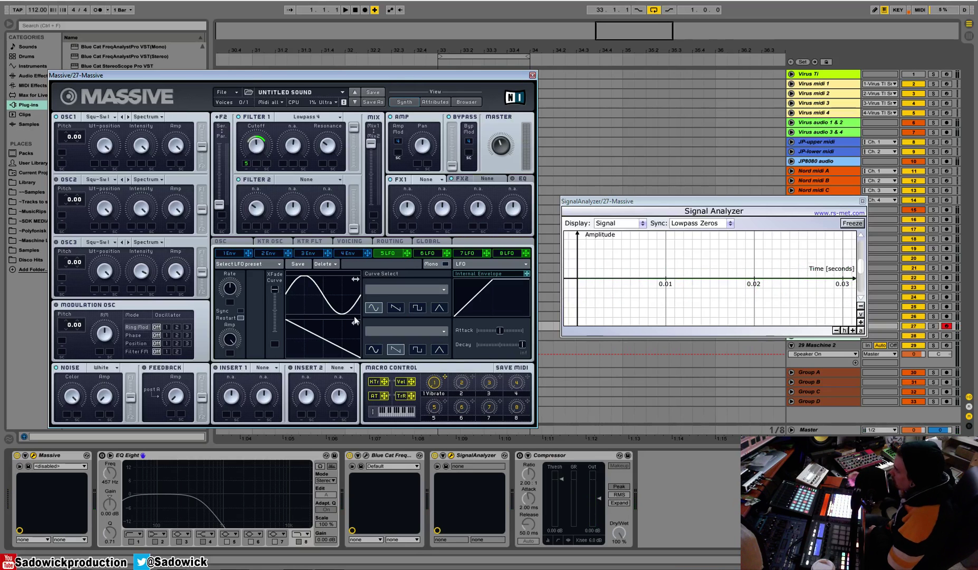
# - Sweep LFO 5's XFade Curve fully down to the ramp, then fully up to the sine
pyautogui.moveTo(276, 291); pyautogui.dragTo(276, 332)
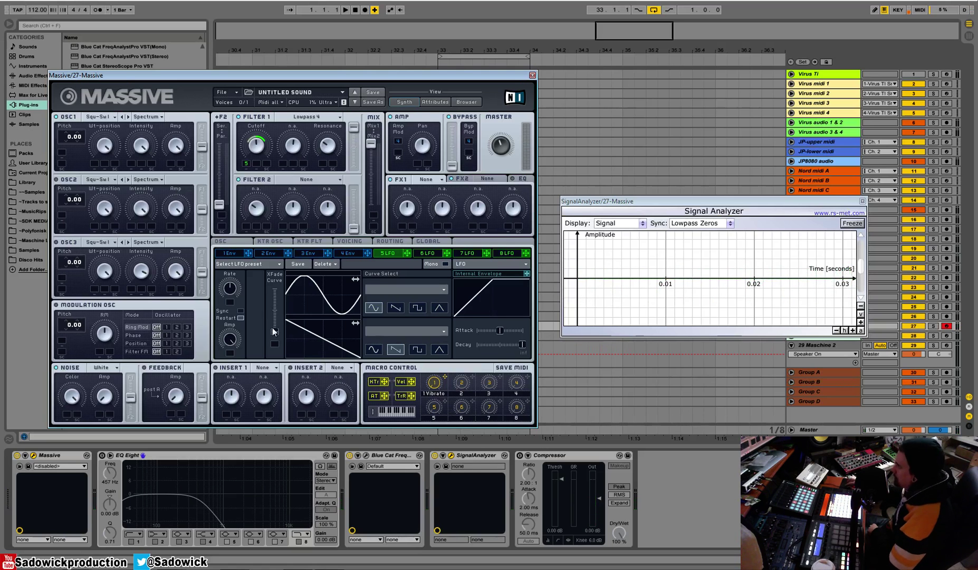
pyautogui.moveTo(273, 331); pyautogui.dragTo(347, 287)
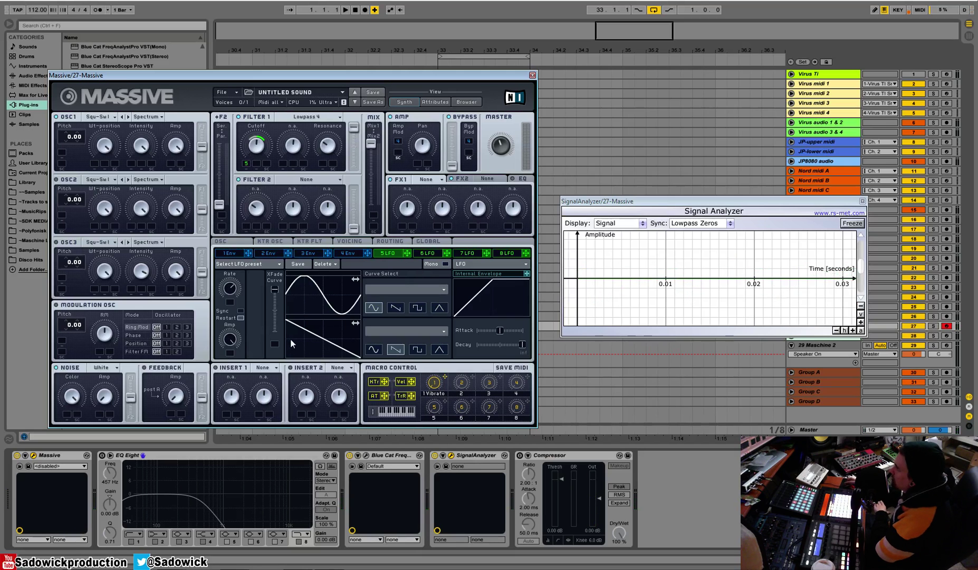
# - Turn on LFO 5 tempo sync and adjust the lower number of its ratio
pyautogui.click(241, 311)
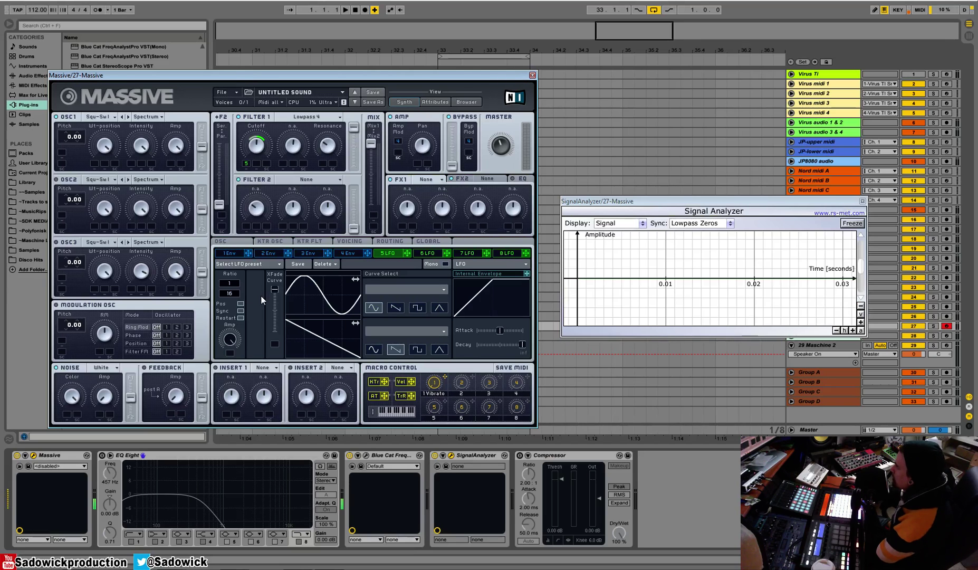
pyautogui.click(230, 294)
pyautogui.moveTo(230, 294); pyautogui.dragTo(228, 303)
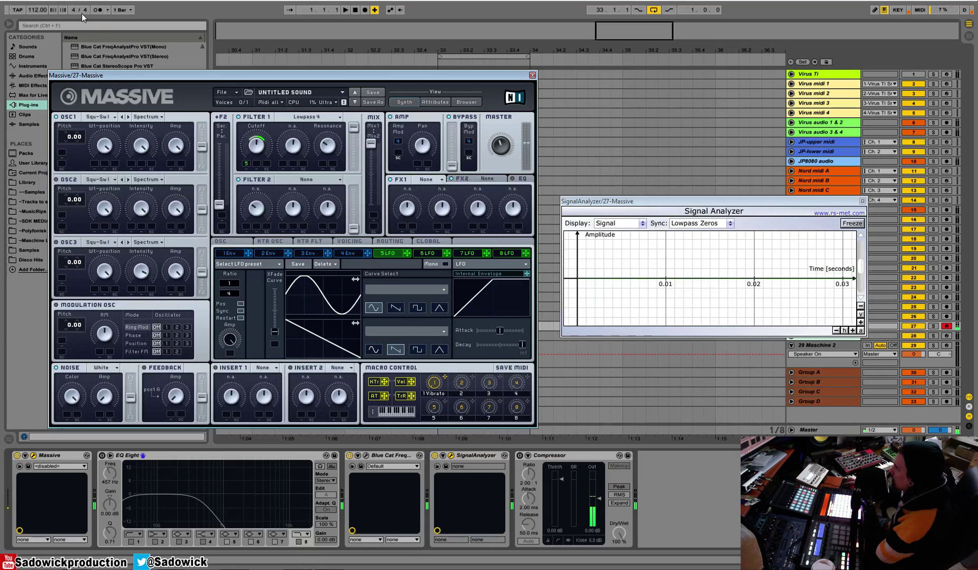
# - Play the song while changing the synced ratio to 1/4, then stop playback
pyautogui.click(553, 61)
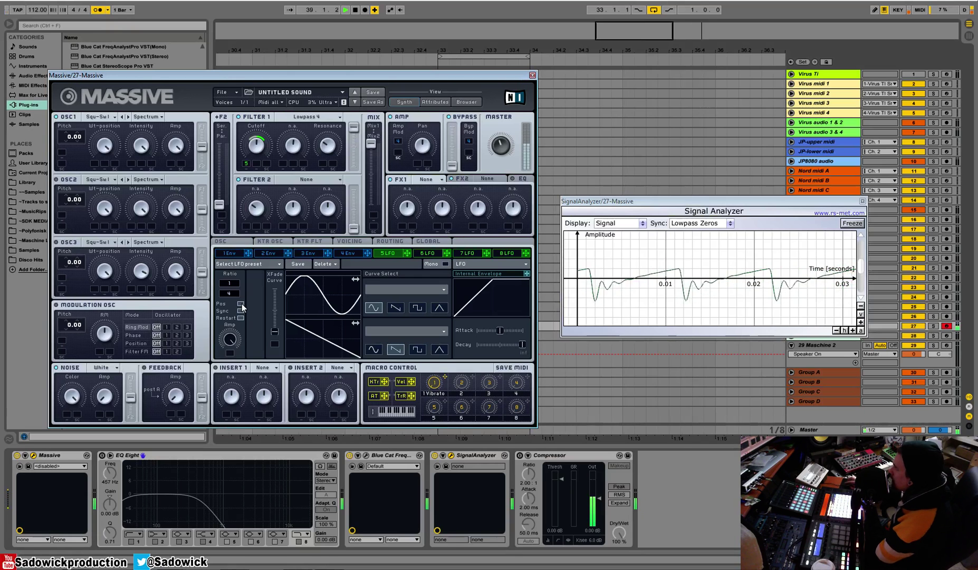
pyautogui.moveTo(236, 297); pyautogui.dragTo(236, 294)
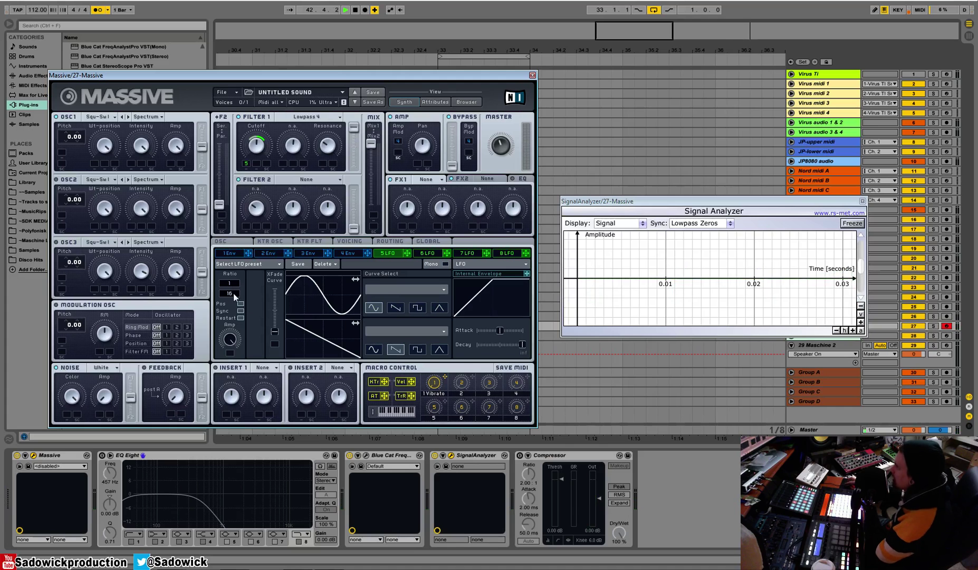
pyautogui.moveTo(233, 297); pyautogui.dragTo(233, 310)
pyautogui.click(355, 10)
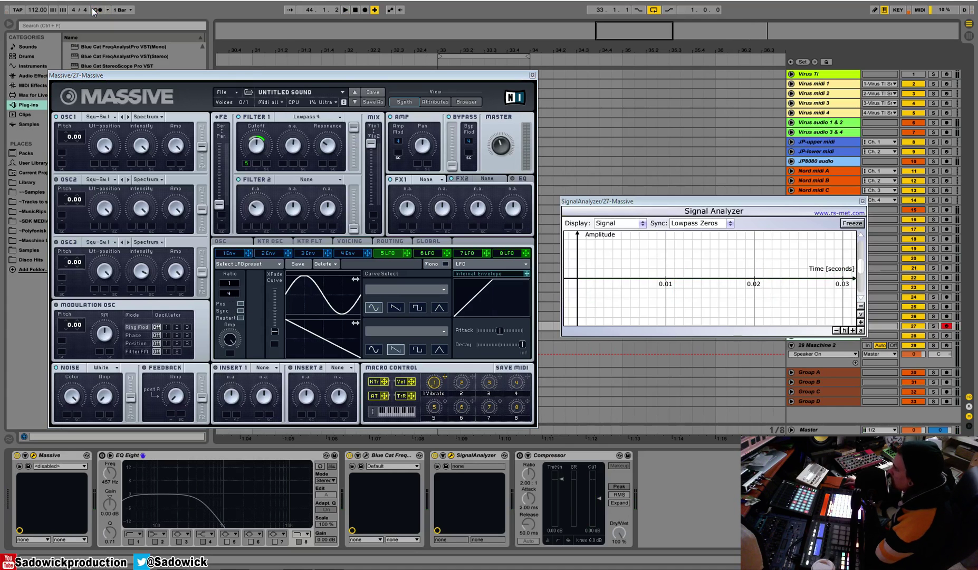
# - Untick LFO Sync so LFO 5 runs from its free Rate knob
pyautogui.click(241, 311)
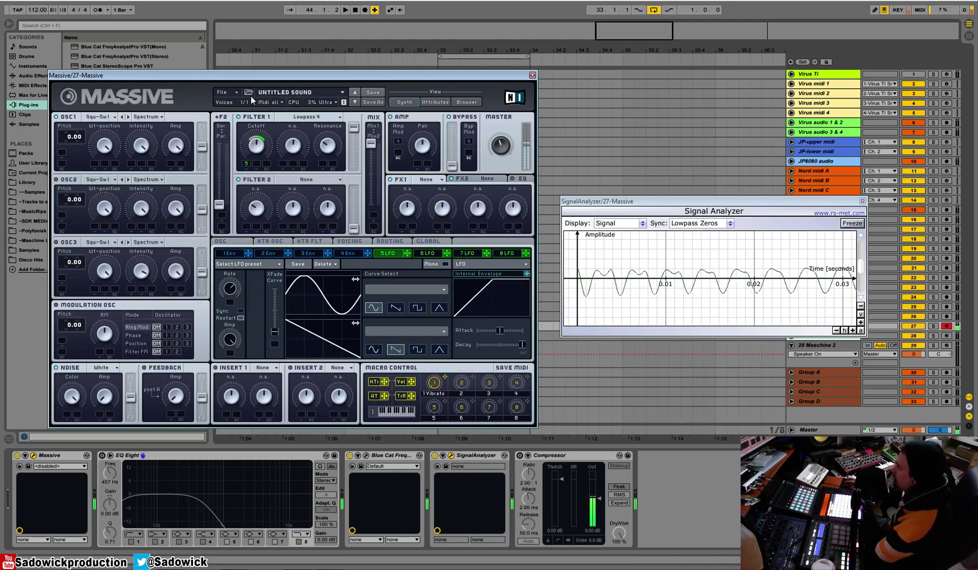
# - Reset Massive to a new blank sound and return to the 5 LFO page
pyautogui.click(230, 91)
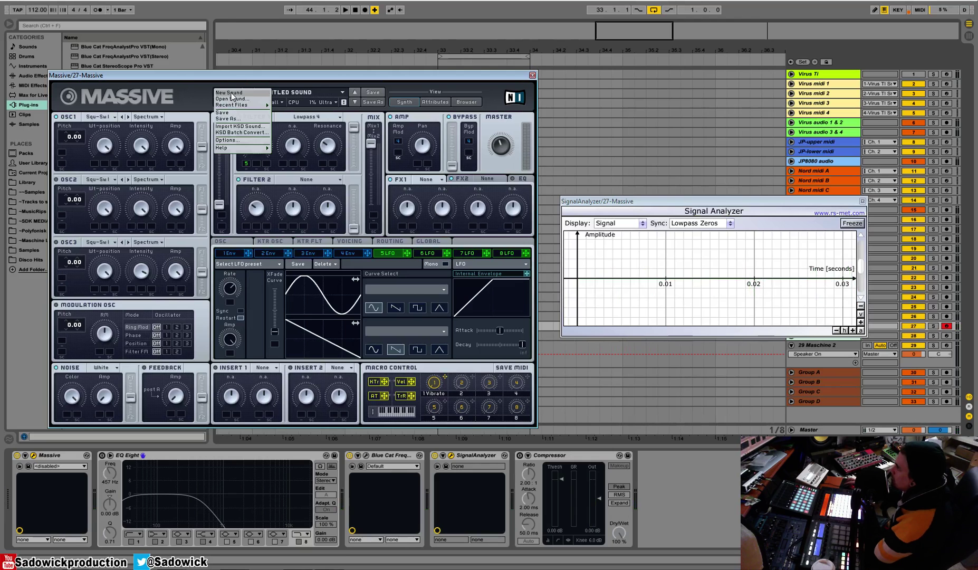
pyautogui.click(231, 93)
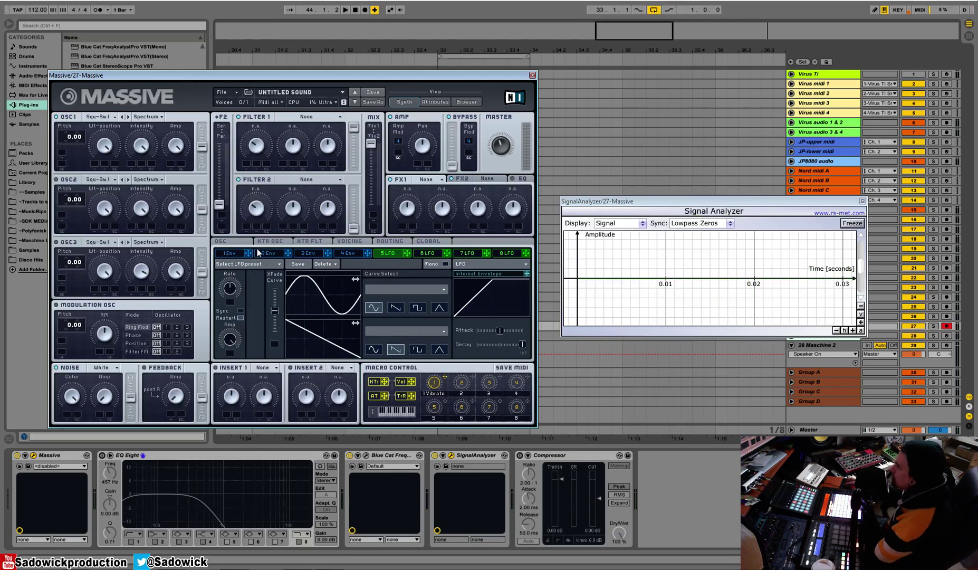
pyautogui.click(230, 253)
pyautogui.click(396, 253)
# - Route LFO 5 to OSC1 Pitch with XFade at the top and amount 1.00
pyautogui.moveTo(99, 169)
pyautogui.mouseDown()
pyautogui.moveTo(67, 138)
pyautogui.moveTo(63, 153)
pyautogui.moveTo(74, 134)
pyautogui.mouseUp()
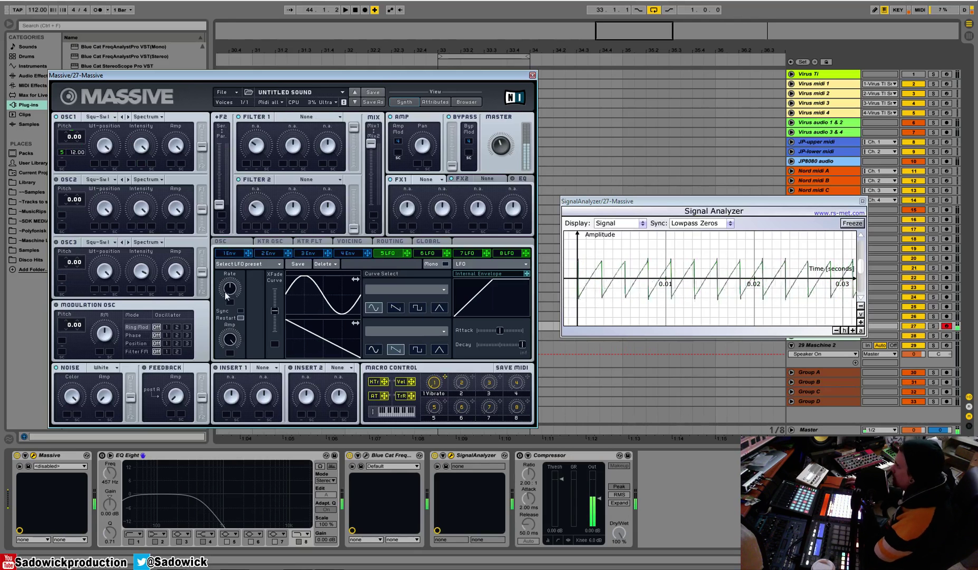
pyautogui.moveTo(274, 311); pyautogui.dragTo(296, 224)
pyautogui.moveTo(74, 152); pyautogui.dragTo(73, 164)
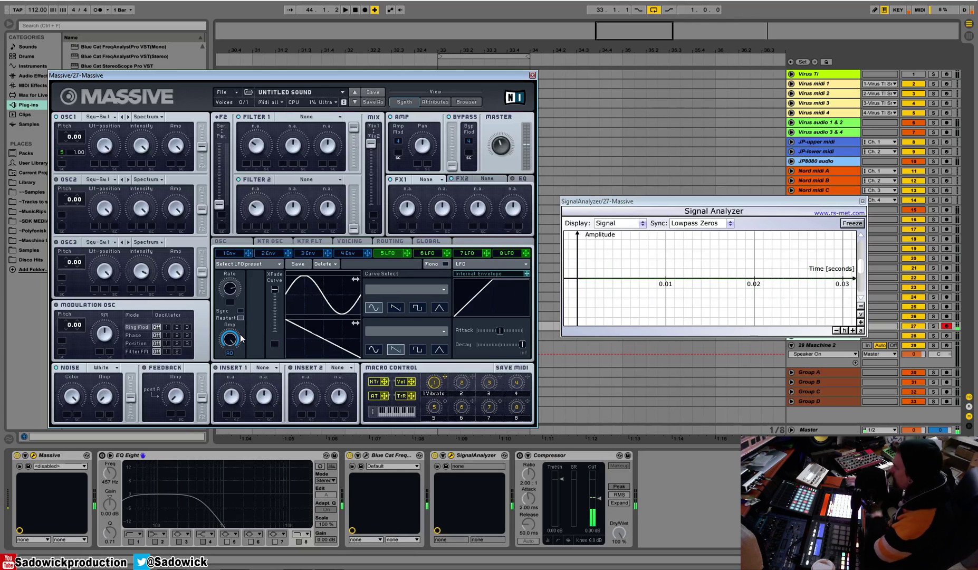
# - Reshape LFO 5's envelope attack and infinite decay, then reset to a default sound
pyautogui.moveTo(499, 331); pyautogui.dragTo(510, 331)
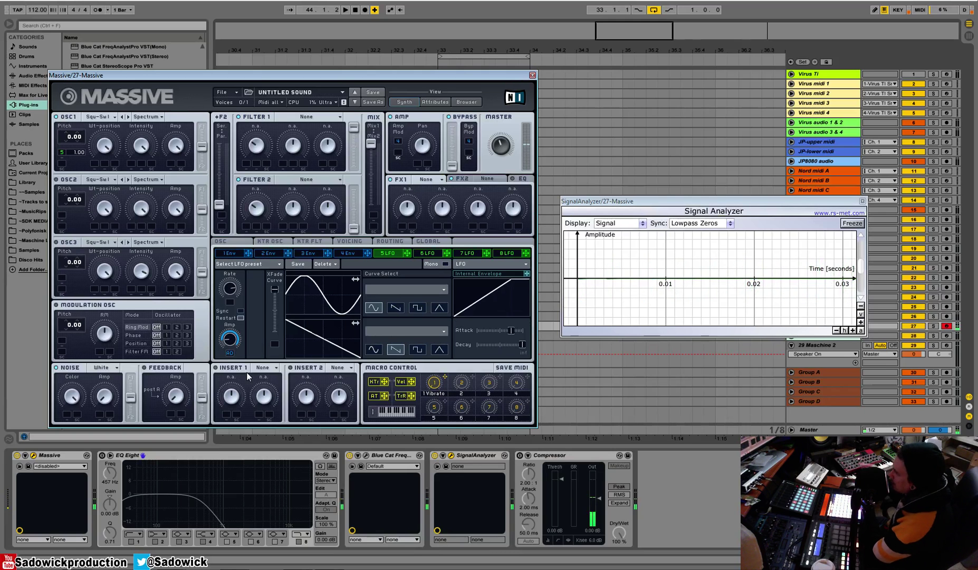
pyautogui.moveTo(511, 331)
pyautogui.mouseDown()
pyautogui.moveTo(476, 330)
pyautogui.moveTo(504, 346)
pyautogui.moveTo(494, 348)
pyautogui.moveTo(514, 348)
pyautogui.mouseUp()
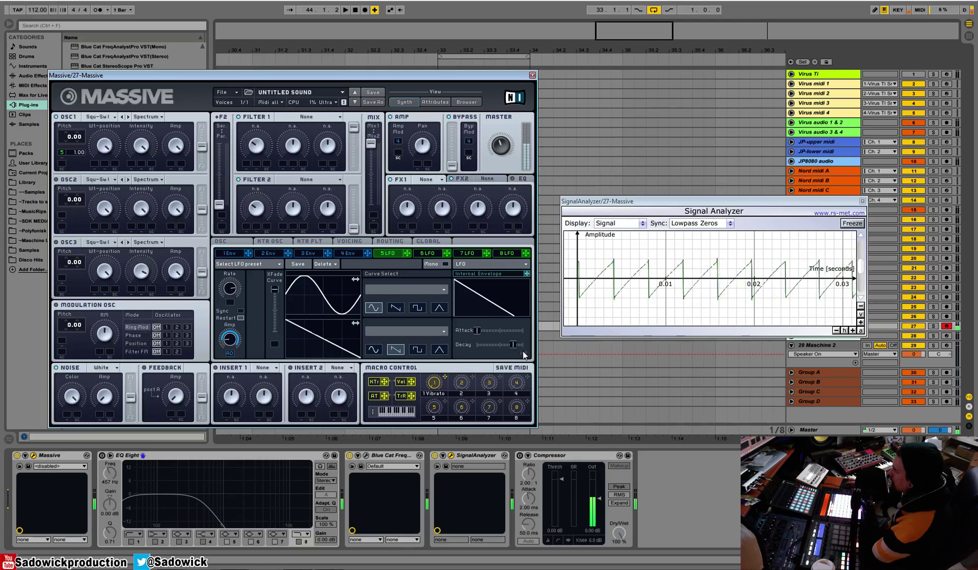
pyautogui.click(522, 345)
pyautogui.moveTo(478, 330); pyautogui.dragTo(504, 333)
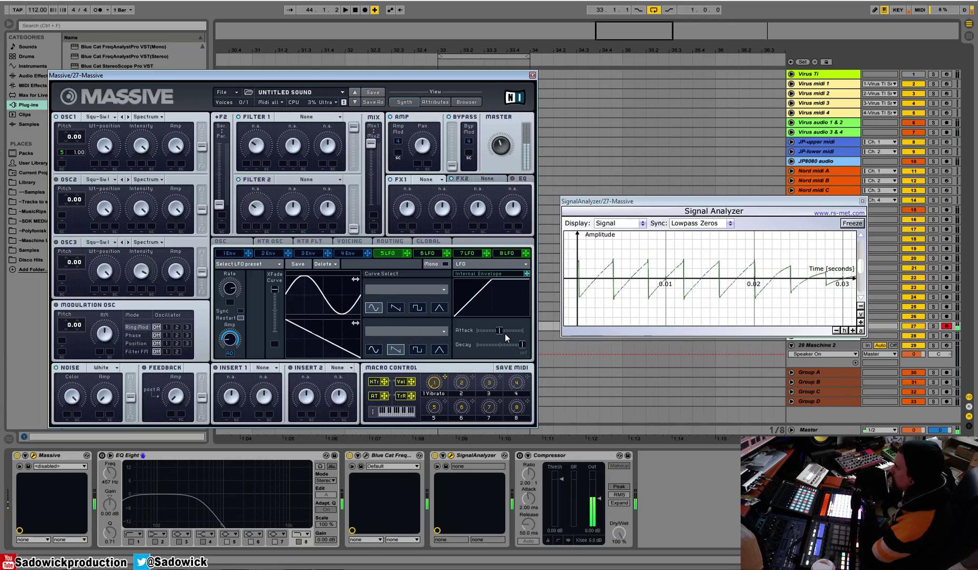
pyautogui.moveTo(498, 333); pyautogui.dragTo(512, 333)
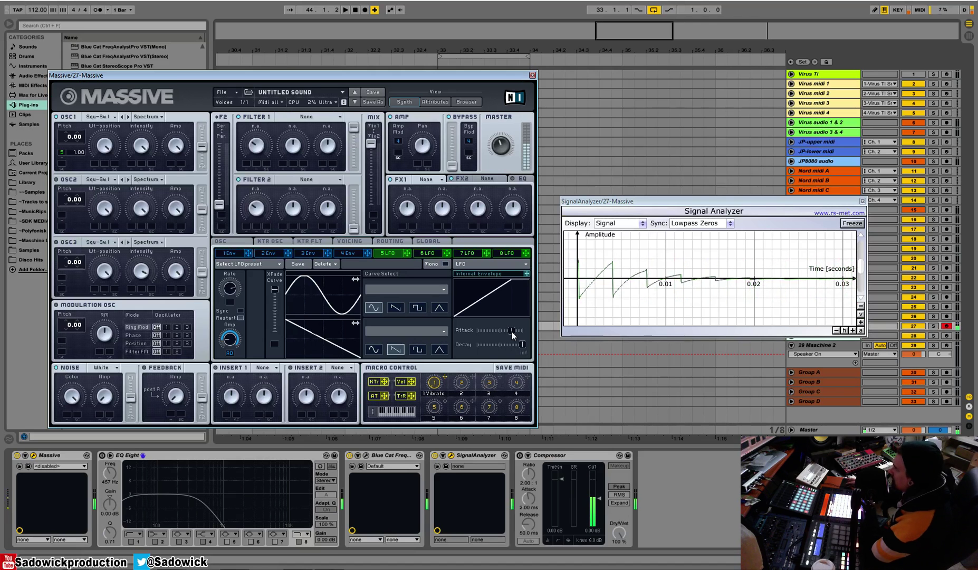
pyautogui.click(235, 94)
pyautogui.click(234, 92)
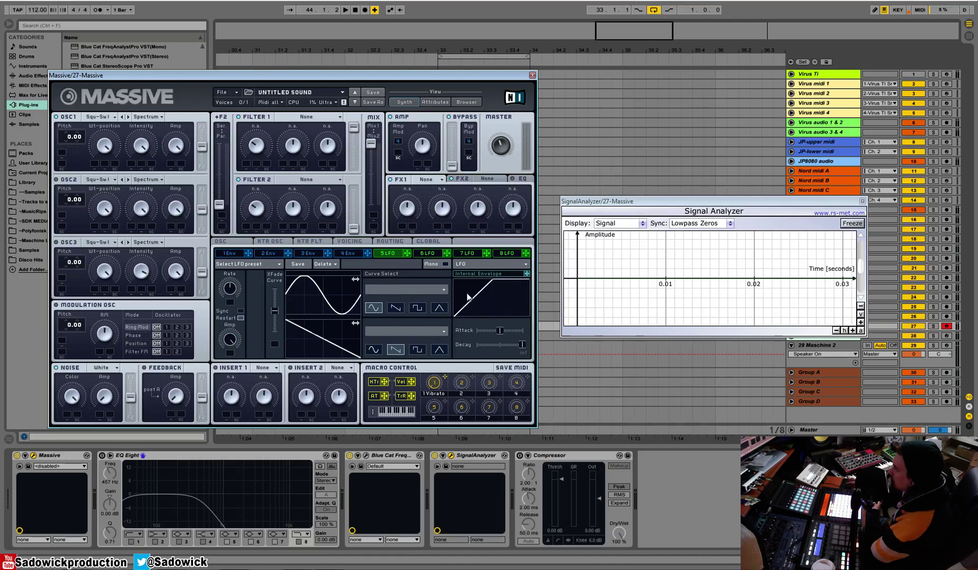
# - Try the Bending 1 curve preset, then settle on Fall 5 for the LFO
pyautogui.click(406, 290)
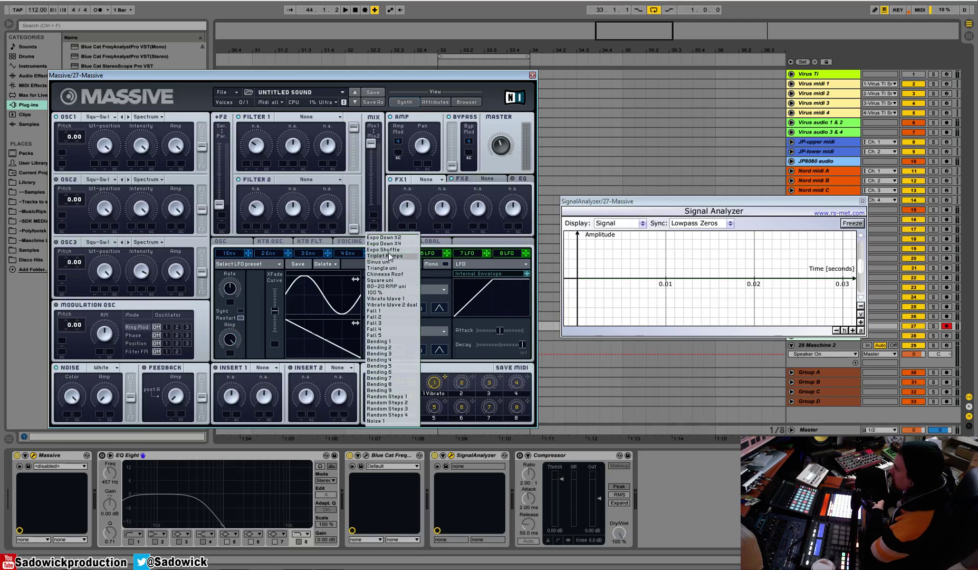
pyautogui.click(392, 342)
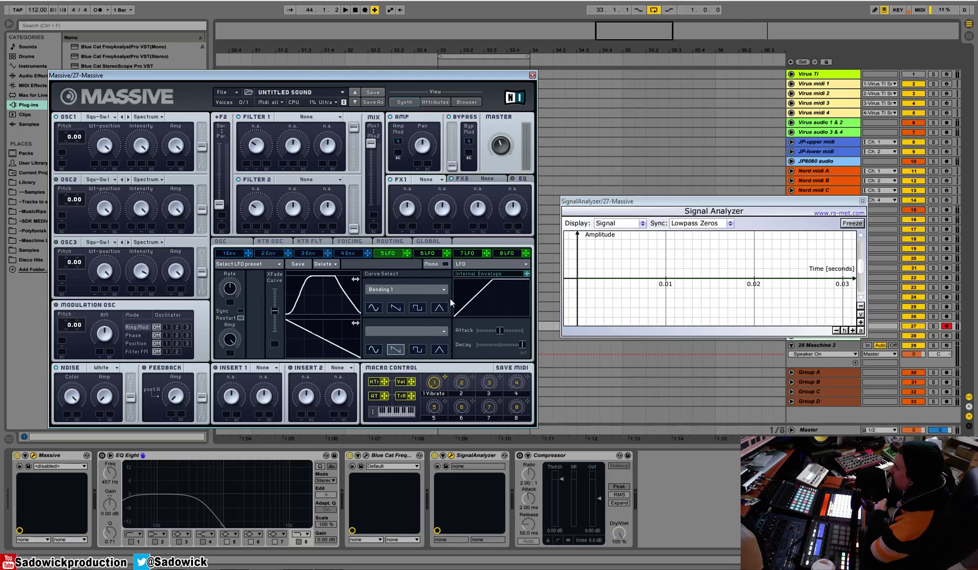
pyautogui.click(398, 291)
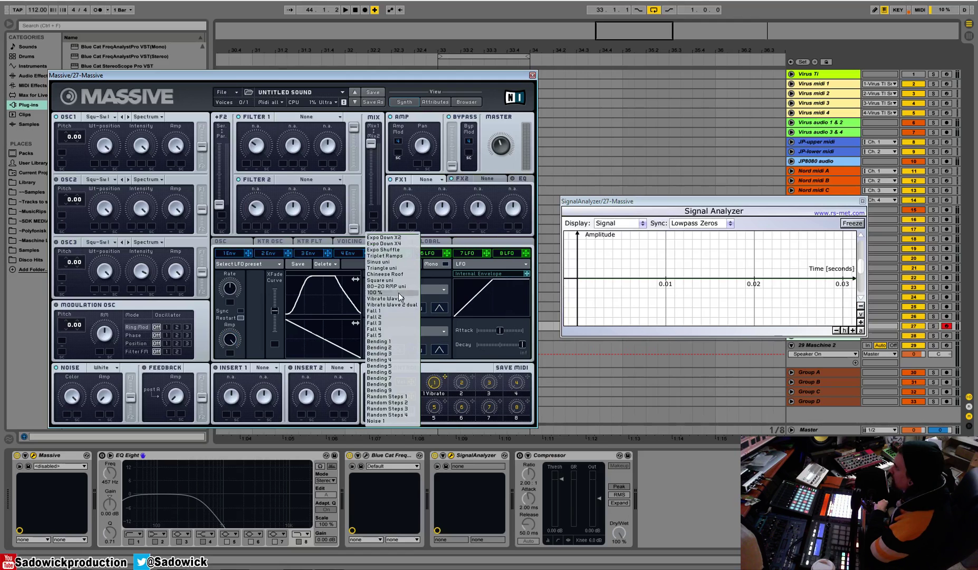
pyautogui.click(386, 335)
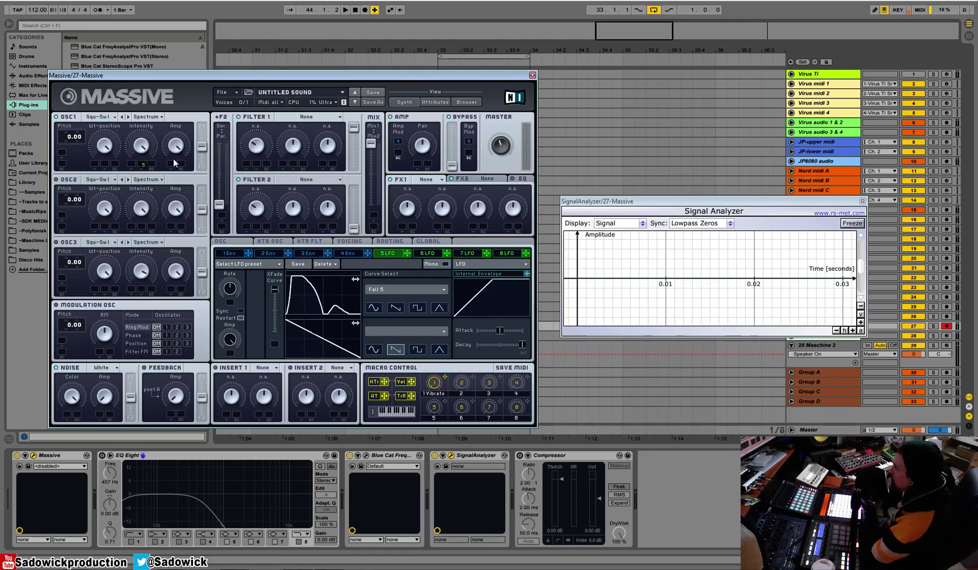
# - Pick Lowpass 4 for Filter 1 and assign LFO 5 to its Cutoff mod slot
pyautogui.click(338, 117)
pyautogui.click(289, 123)
pyautogui.moveTo(244, 164); pyautogui.dragTo(245, 174)
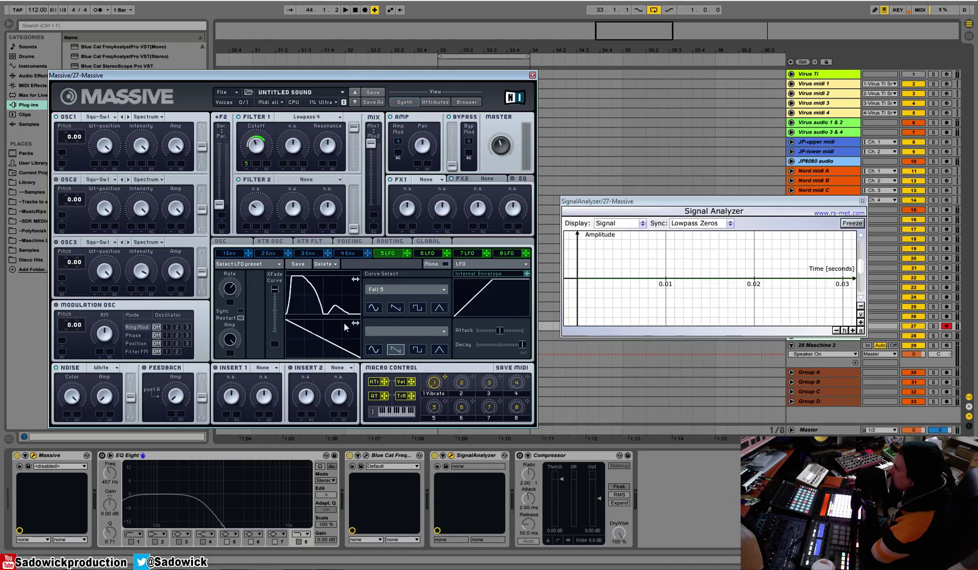
# - Set LFO 5's lower curve to sine, try a square upper curve, and adjust XFade and edges
pyautogui.click(371, 349)
pyautogui.moveTo(277, 290); pyautogui.dragTo(277, 308)
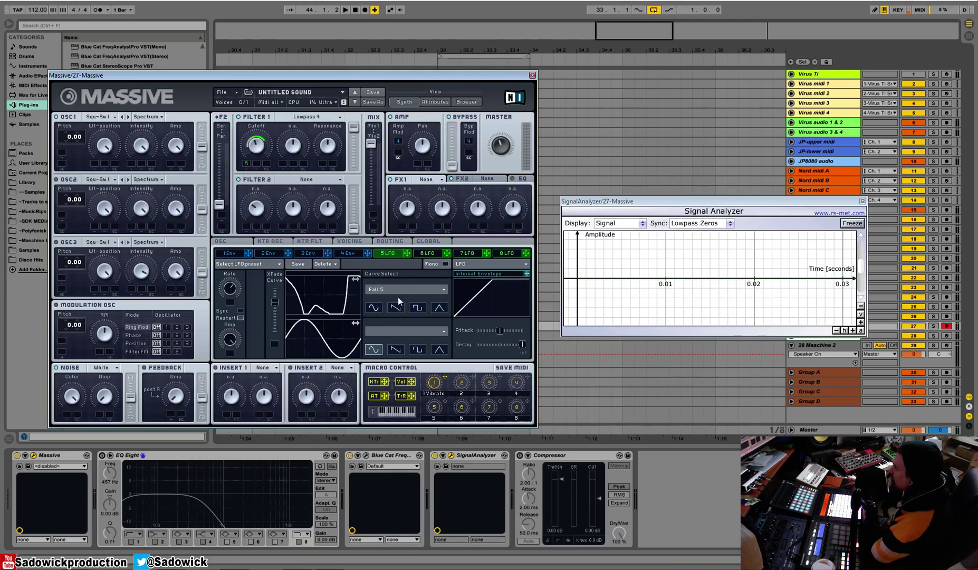
pyautogui.click(417, 307)
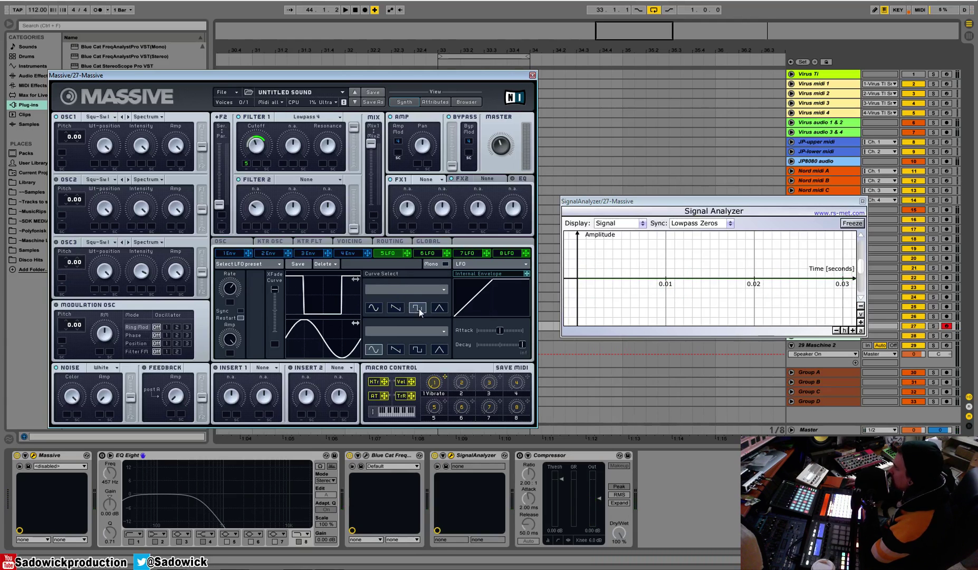
pyautogui.moveTo(310, 292)
pyautogui.mouseDown()
pyautogui.moveTo(322, 295)
pyautogui.moveTo(305, 296)
pyautogui.mouseUp()
pyautogui.moveTo(277, 303); pyautogui.dragTo(324, 295)
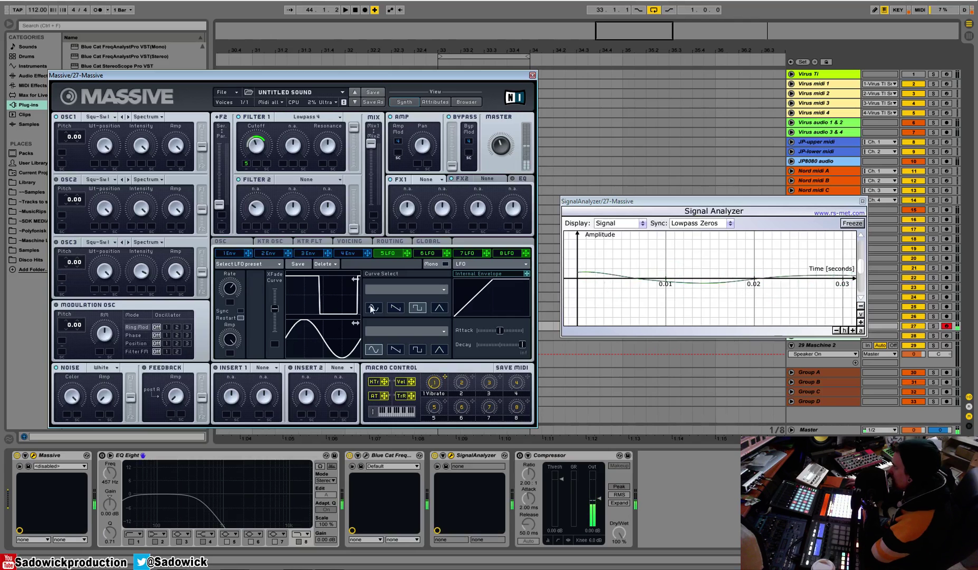
pyautogui.moveTo(346, 304); pyautogui.dragTo(330, 308)
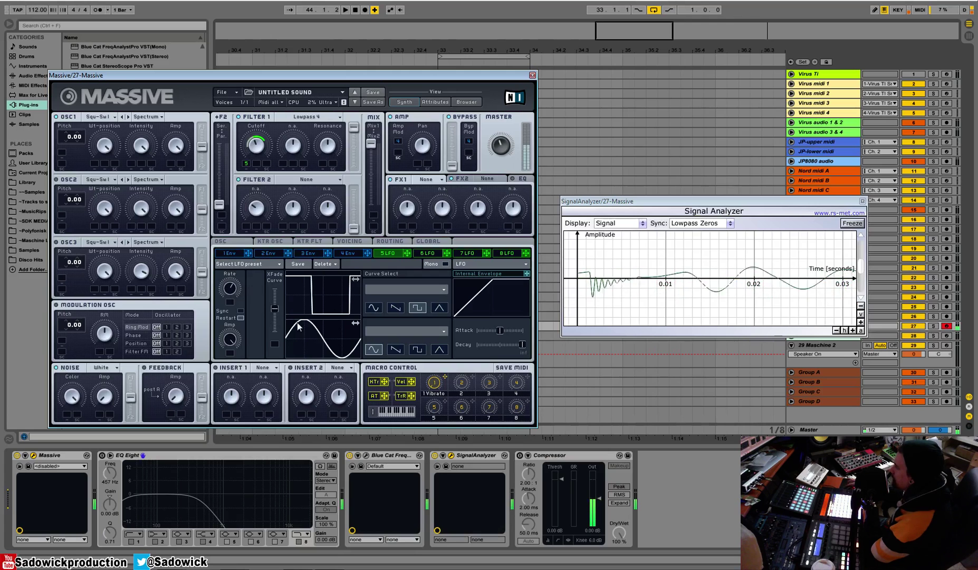
pyautogui.moveTo(274, 309)
pyautogui.mouseDown()
pyautogui.moveTo(275, 289)
pyautogui.moveTo(275, 332)
pyautogui.mouseUp()
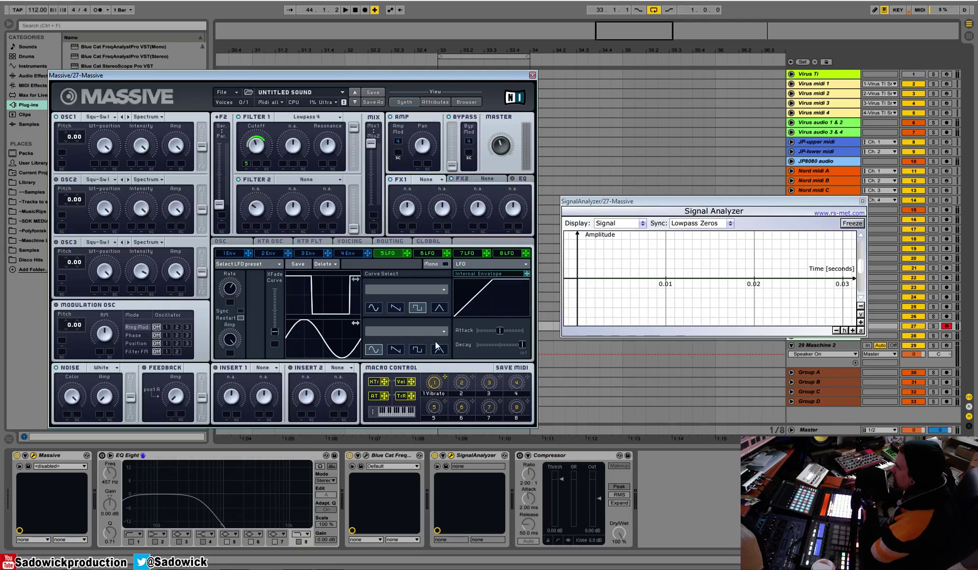
# - Switch the upper curve to triangle, crossfade fully to it, and move its peak later
pyautogui.click(439, 307)
pyautogui.moveTo(275, 331); pyautogui.dragTo(273, 261)
pyautogui.moveTo(288, 312); pyautogui.dragTo(327, 302)
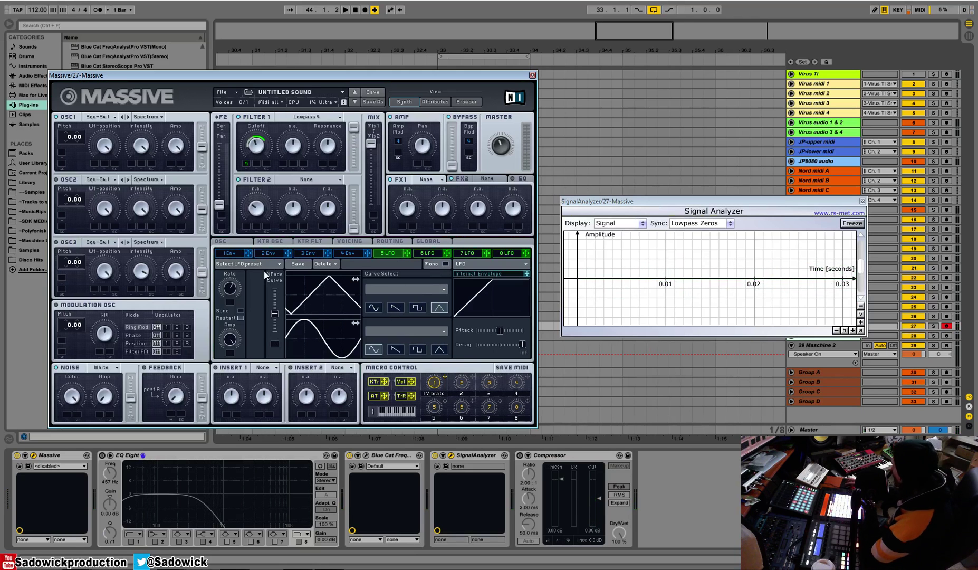
# - Change modulator 5 from LFO to Performer and lower its ratio from 16 to 12
pyautogui.click(491, 265)
pyautogui.click(467, 273)
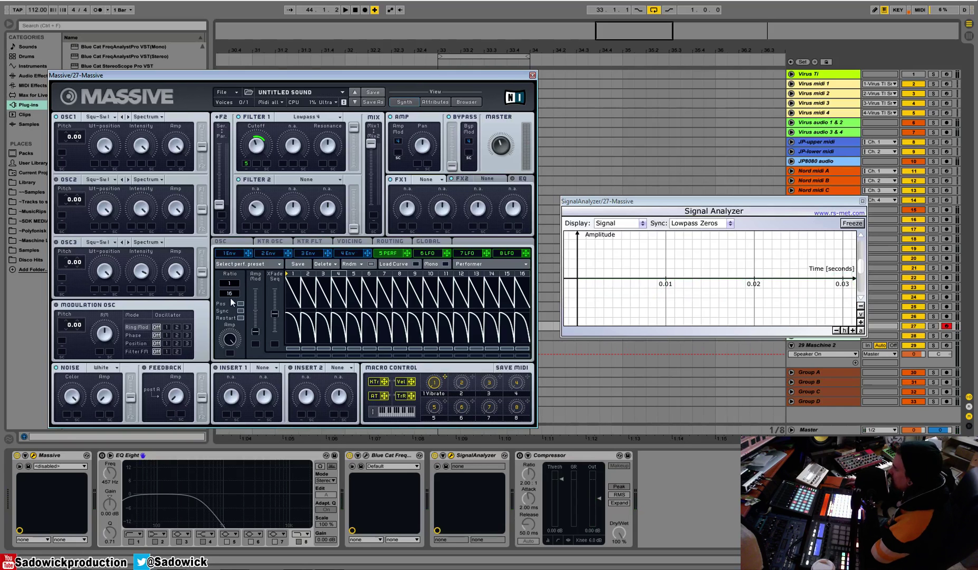
pyautogui.moveTo(231, 297); pyautogui.dragTo(231, 300)
pyautogui.moveTo(256, 283)
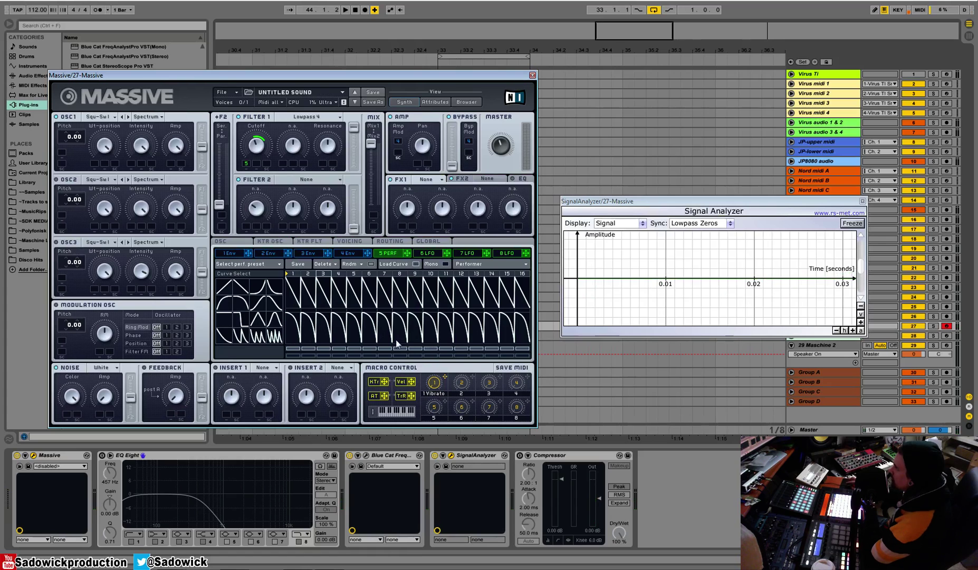
# - Give Performer steps 1, 4, 6 and 7 saw and decaying curves, and lower Filter 1 cutoff
pyautogui.click(296, 304)
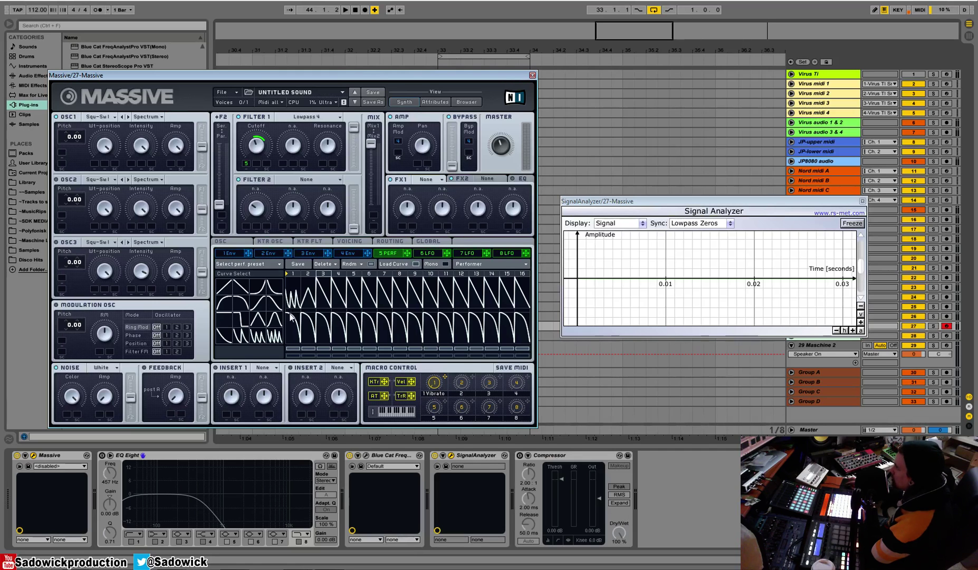
pyautogui.click(338, 300)
pyautogui.click(373, 295)
pyautogui.click(385, 297)
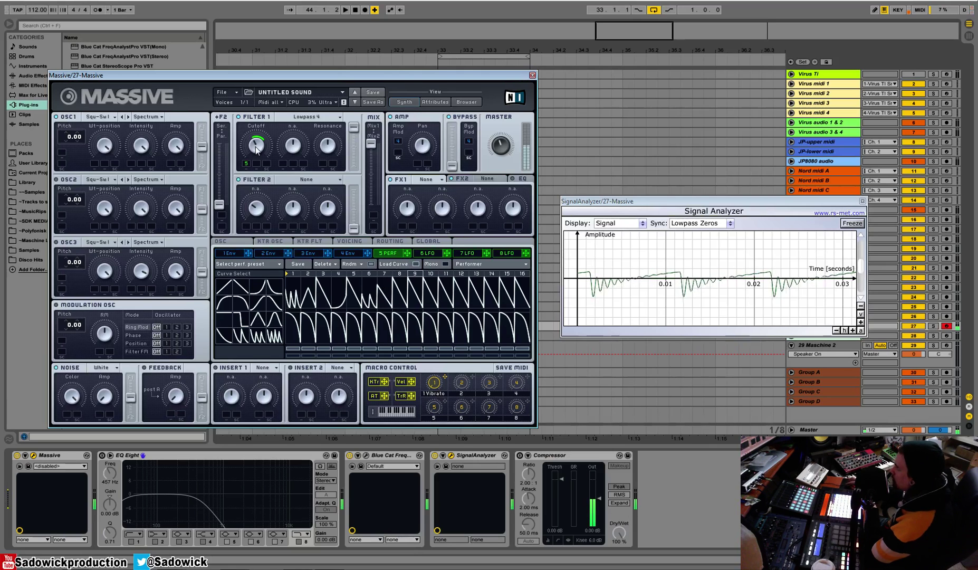
pyautogui.moveTo(257, 137); pyautogui.dragTo(259, 142)
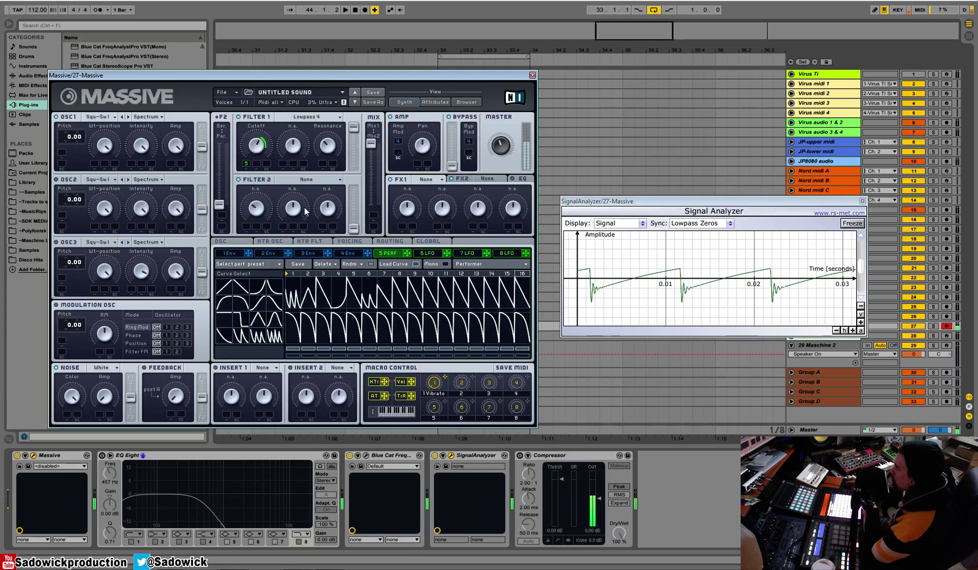
pyautogui.click(291, 303)
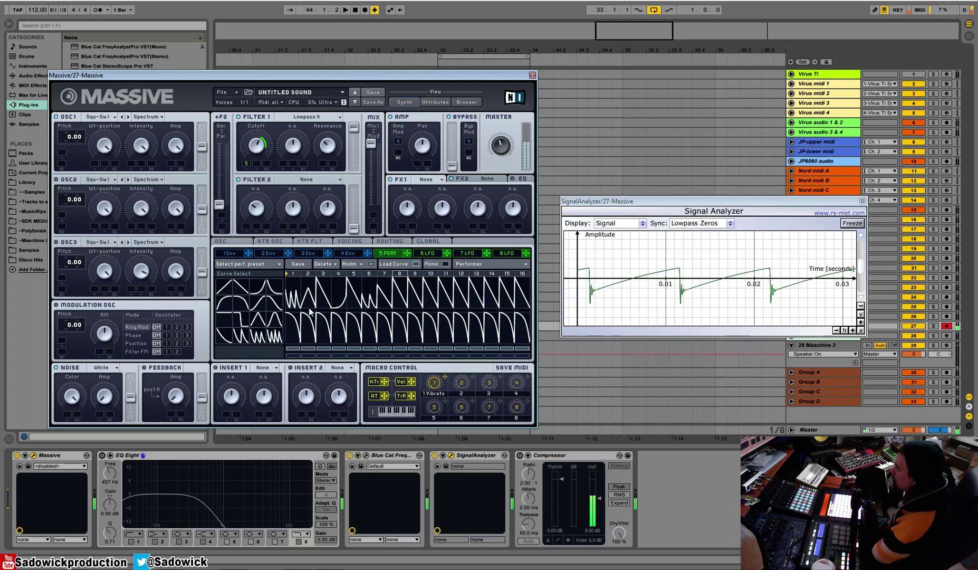
# - Switch off the cutoff modulation and route the Performer to OSC1's wavetable position
pyautogui.rightClick(246, 164)
pyautogui.click(256, 172)
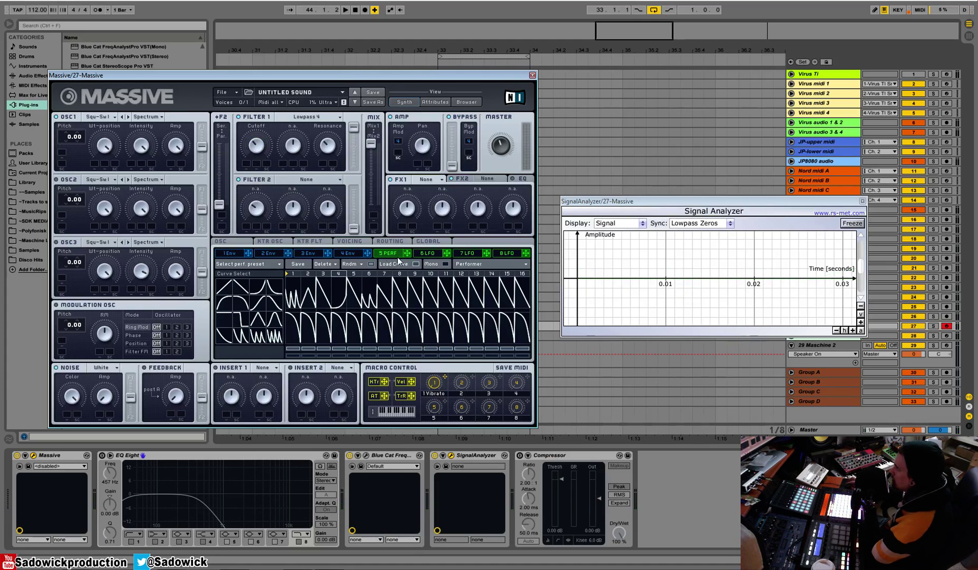
pyautogui.moveTo(406, 253); pyautogui.dragTo(96, 163)
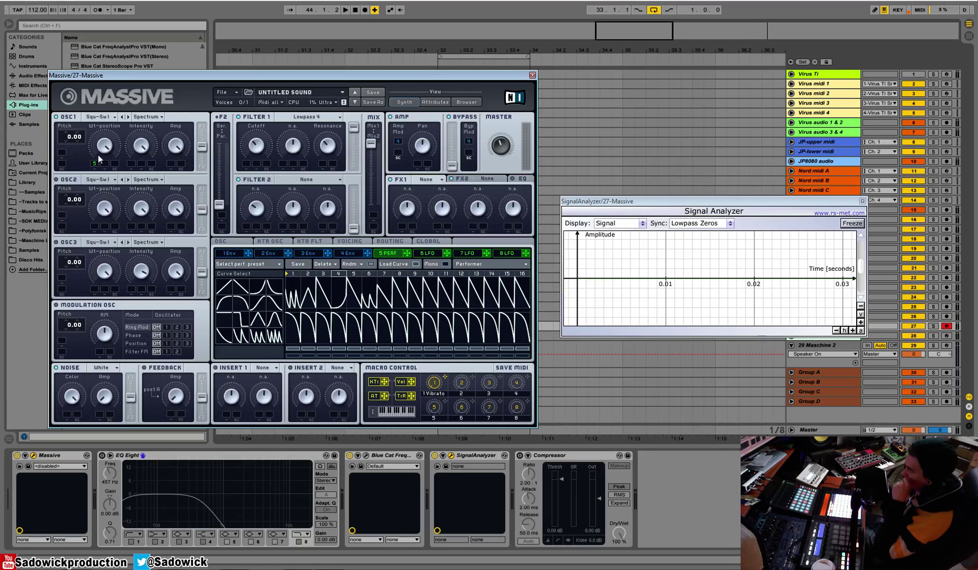
# - Load OSC1's wavetable, trying Gentle Speech before settling on Modern Talking
pyautogui.click(99, 117)
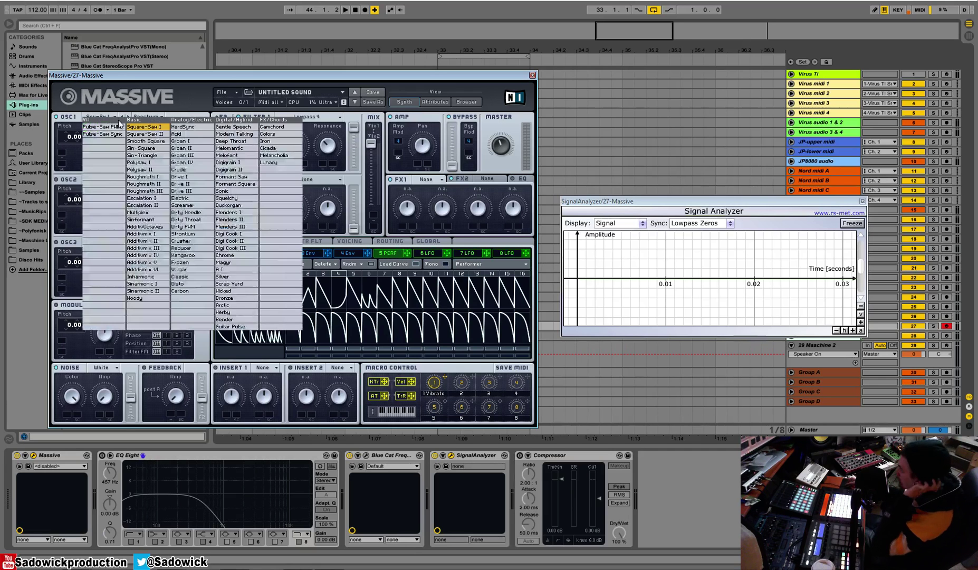
pyautogui.click(233, 127)
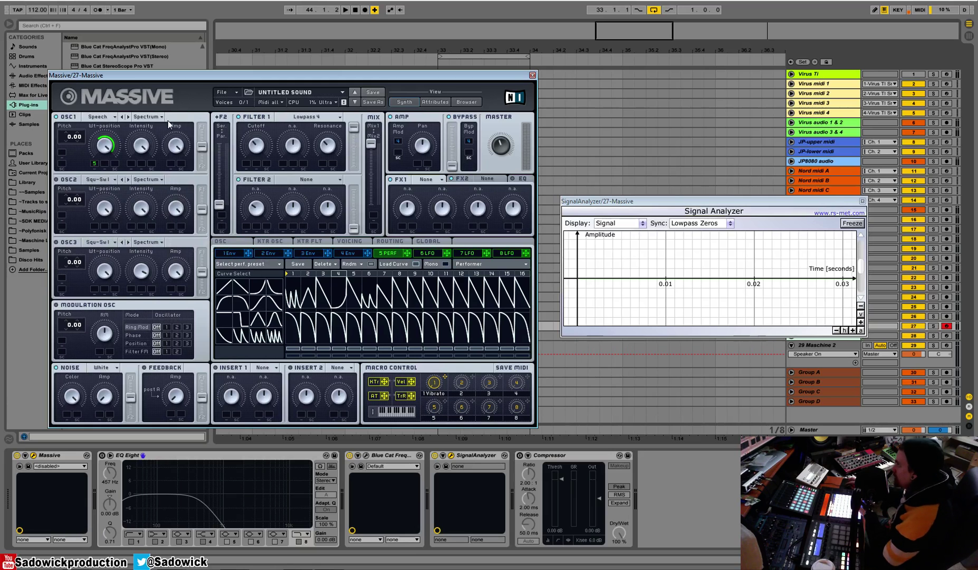
pyautogui.click(113, 117)
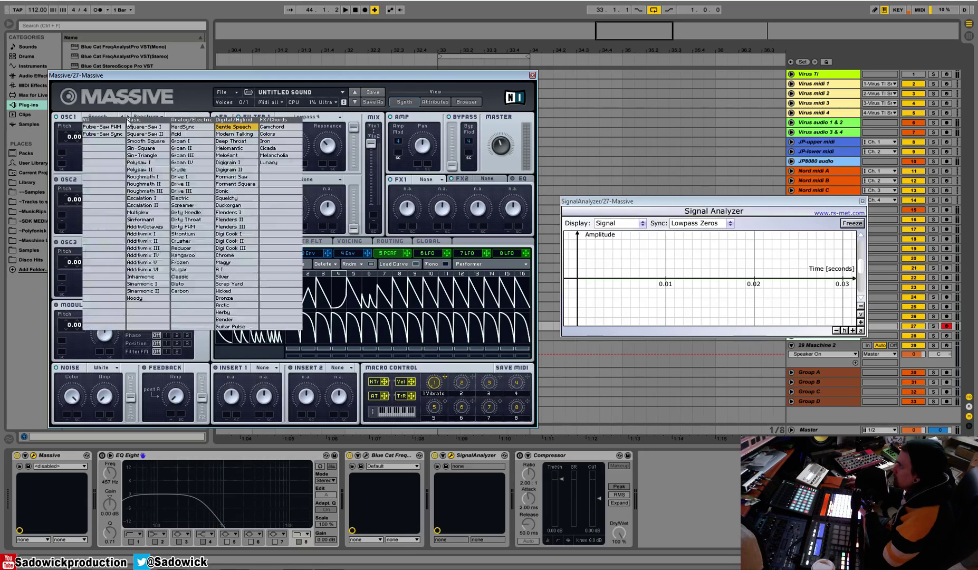
pyautogui.click(239, 134)
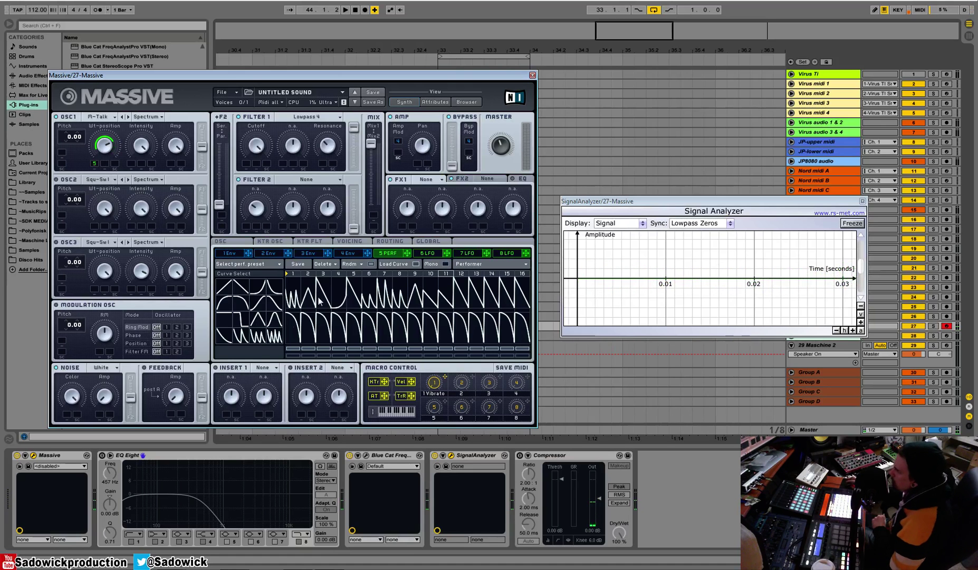
# - Set the Performer ratio to 32 and bring up modulator 6's LFO page
pyautogui.click(416, 264)
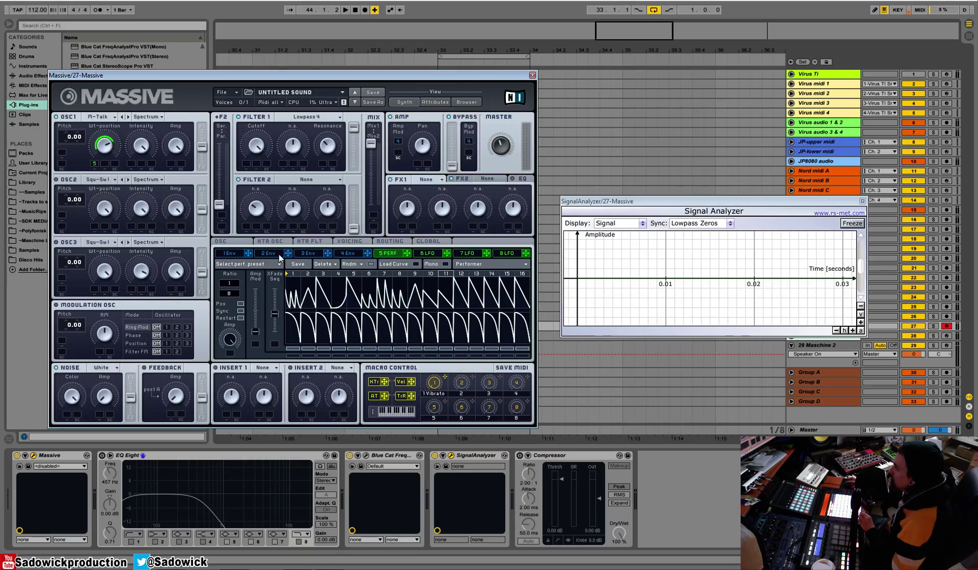
pyautogui.moveTo(228, 293); pyautogui.dragTo(229, 297)
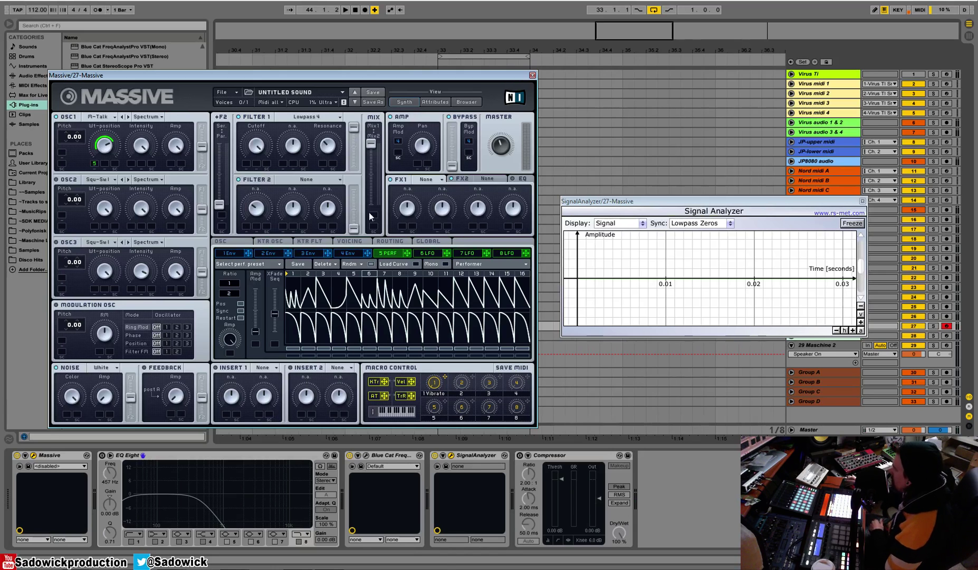
pyautogui.click(230, 92)
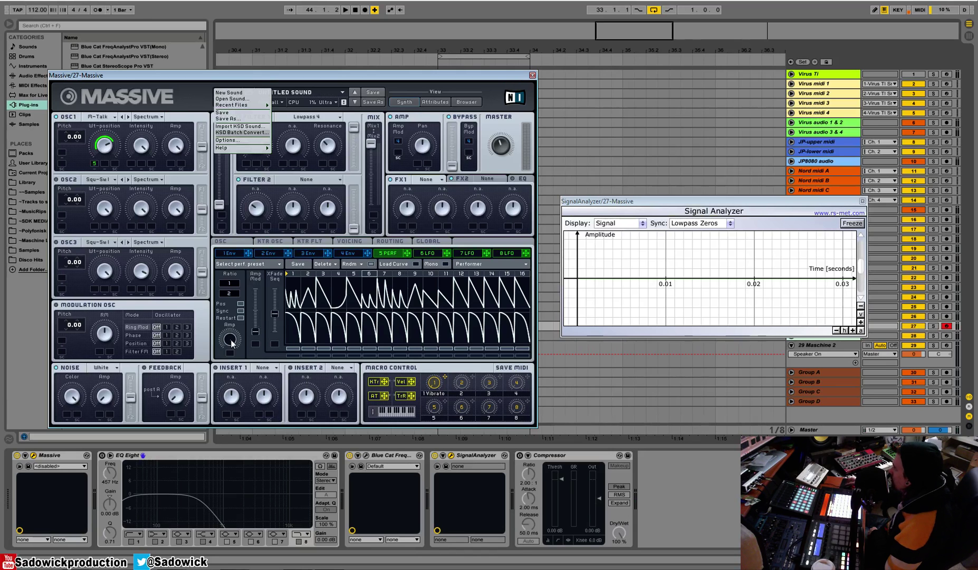
pyautogui.click(238, 354)
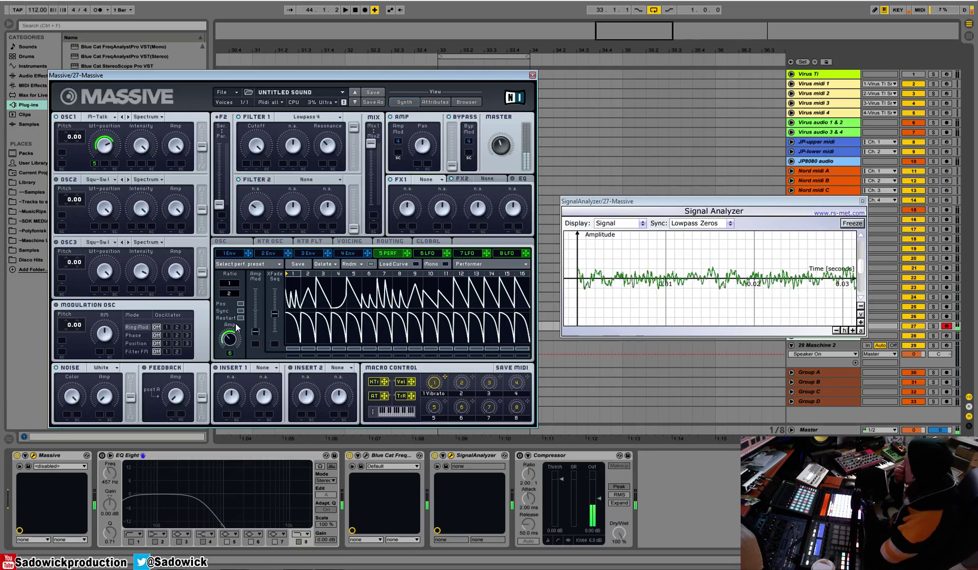
pyautogui.moveTo(229, 292)
pyautogui.mouseDown()
pyautogui.moveTo(235, 271)
pyautogui.moveTo(230, 303)
pyautogui.mouseUp()
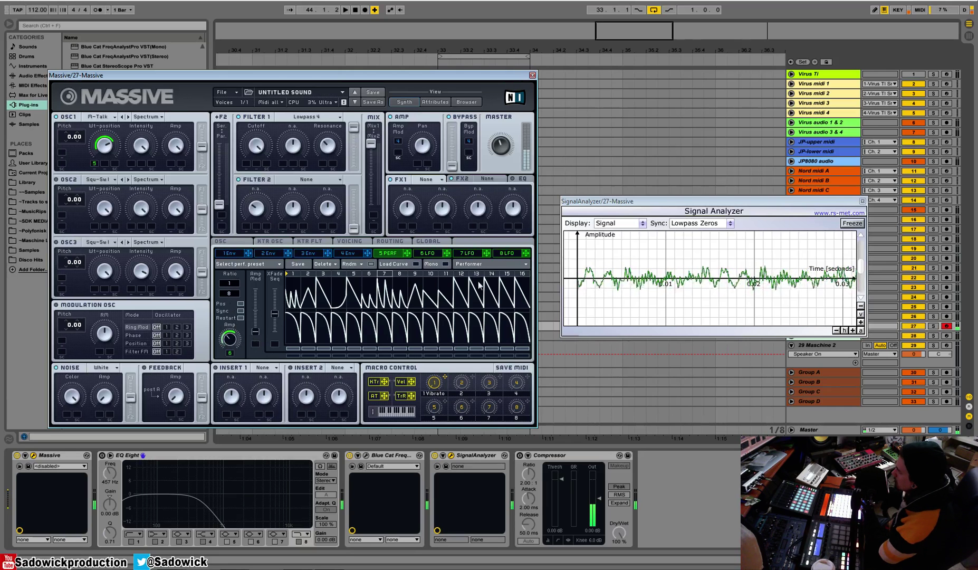
pyautogui.click(428, 253)
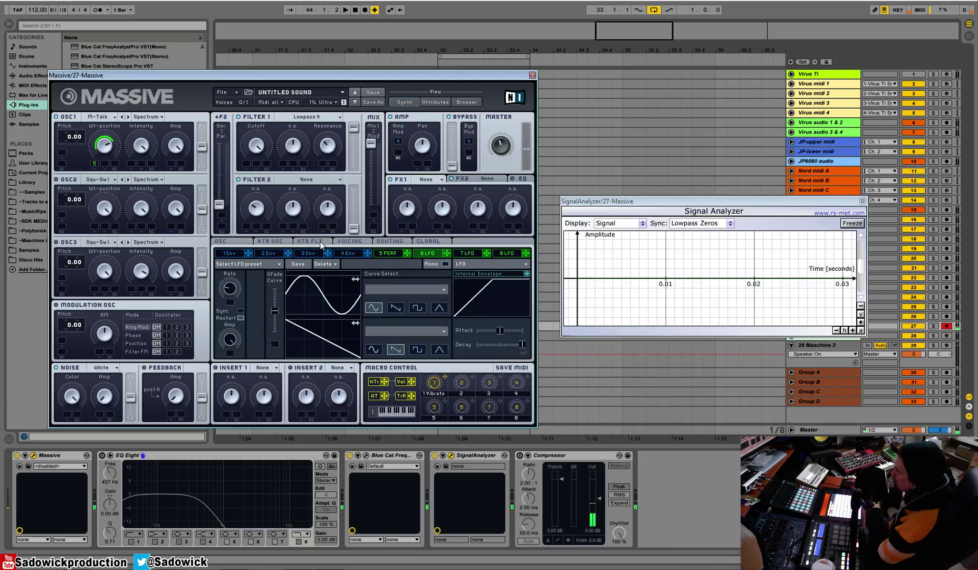
# - Reset to a New Sound init patch and change modulator 6 from LFO to Stepper
pyautogui.click(232, 93)
pyautogui.click(238, 99)
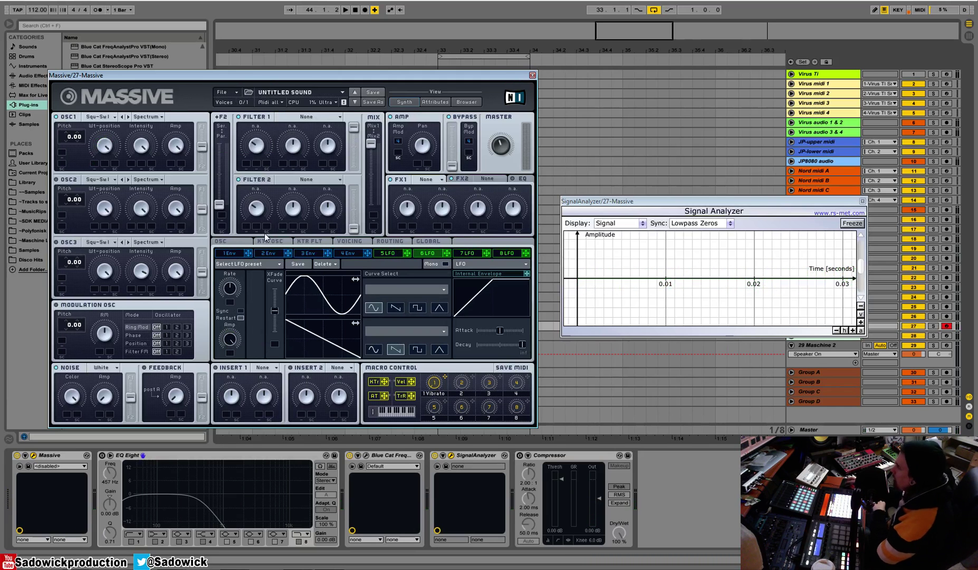
pyautogui.click(518, 263)
pyautogui.click(473, 276)
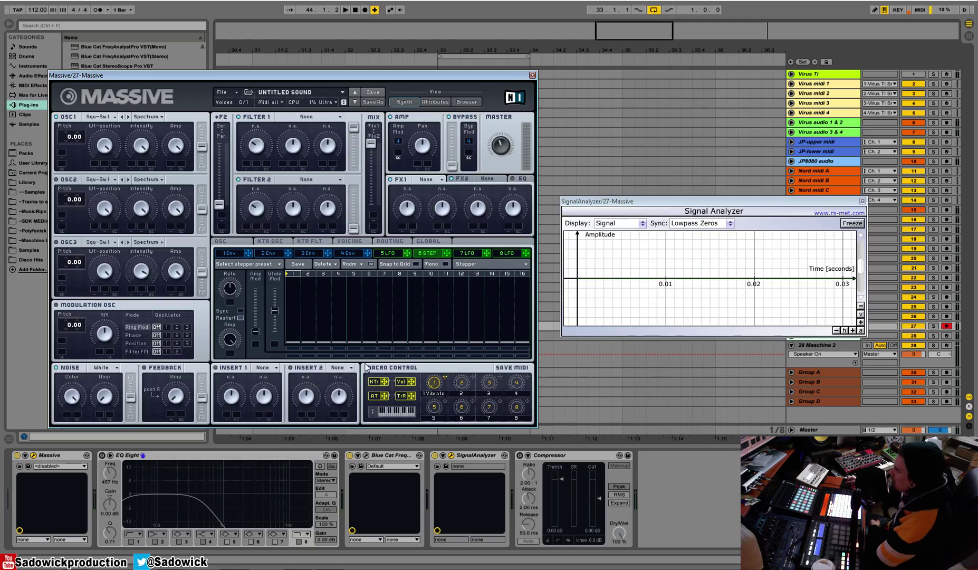
# - Set Filter 1 to Lowpass 4 and route the Stepper to its cutoff
pyautogui.click(305, 116)
pyautogui.click(284, 135)
pyautogui.moveTo(244, 166); pyautogui.dragTo(244, 130)
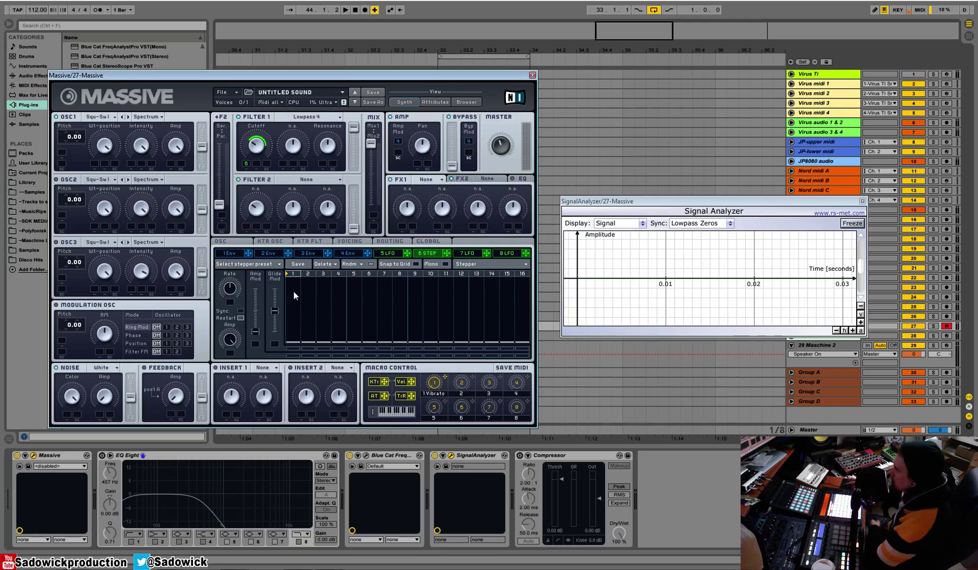
# - Draw varied levels into the Stepper's 16 steps and sync it to tempo at 1/16
pyautogui.moveTo(290, 298)
pyautogui.mouseDown()
pyautogui.moveTo(338, 290)
pyautogui.moveTo(437, 325)
pyautogui.mouseUp()
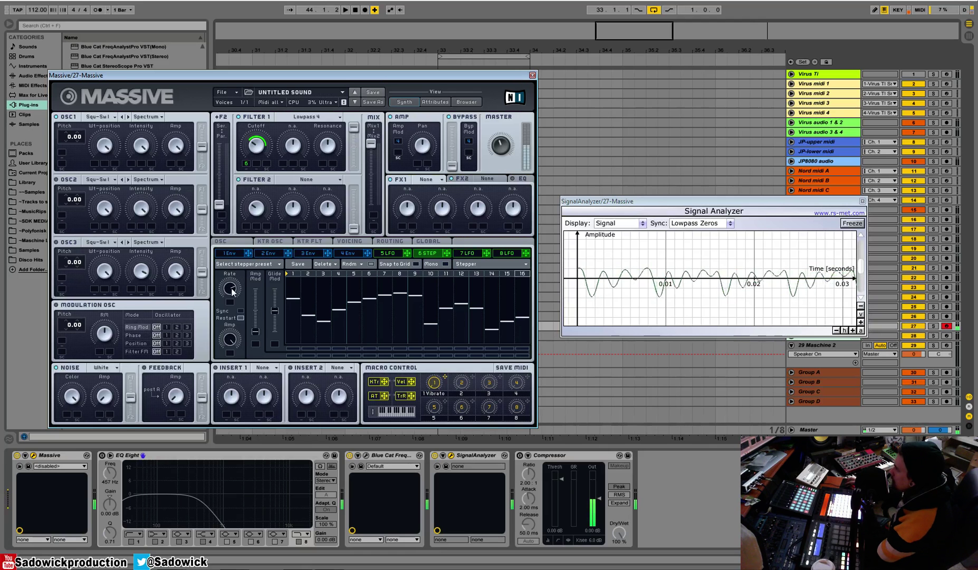
pyautogui.moveTo(302, 321)
pyautogui.mouseDown()
pyautogui.moveTo(352, 338)
pyautogui.moveTo(378, 329)
pyautogui.moveTo(352, 344)
pyautogui.moveTo(426, 332)
pyautogui.mouseUp()
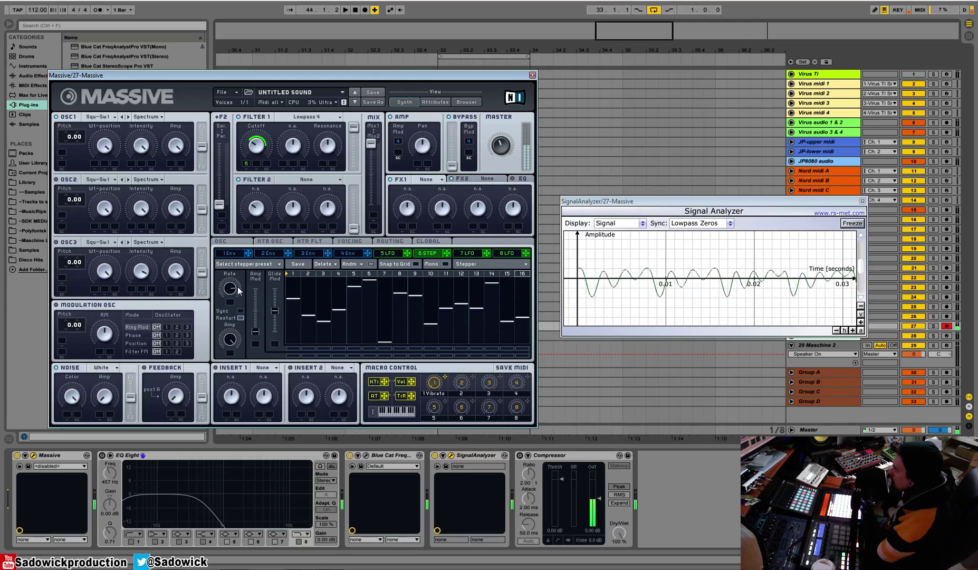
pyautogui.click(241, 311)
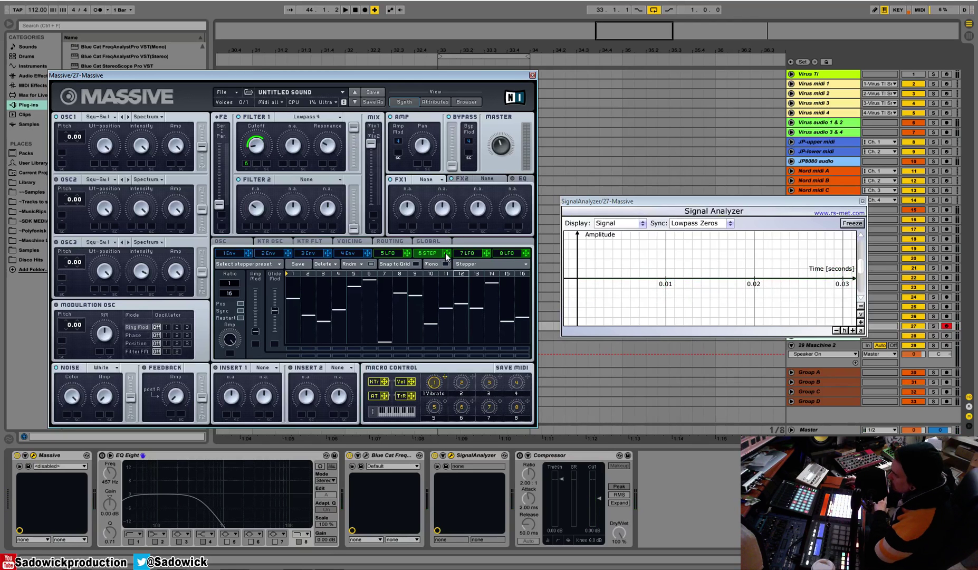
# - Route LFO 5 to Oscillator 1's pitch with a 15.21 modulation amount
pyautogui.click(228, 254)
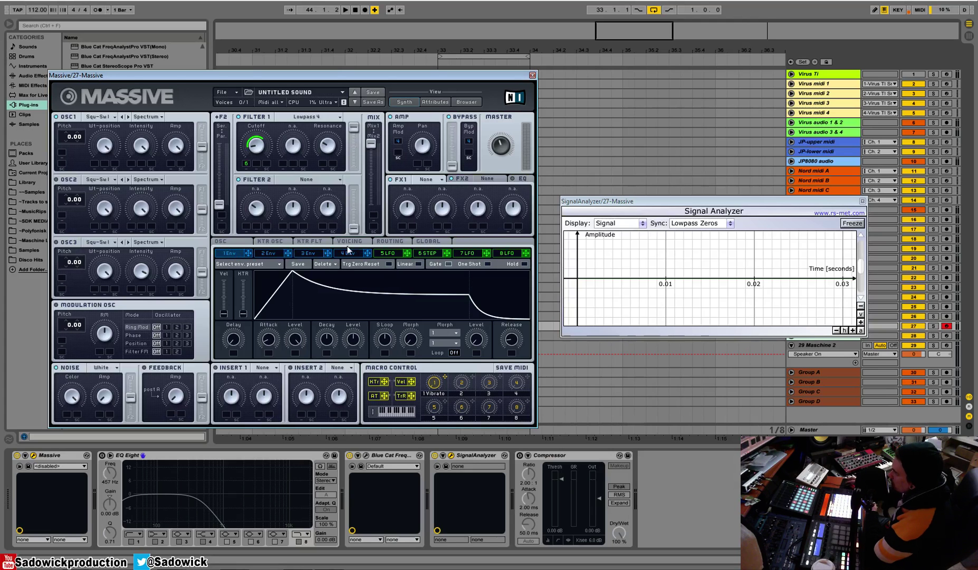
pyautogui.click(385, 252)
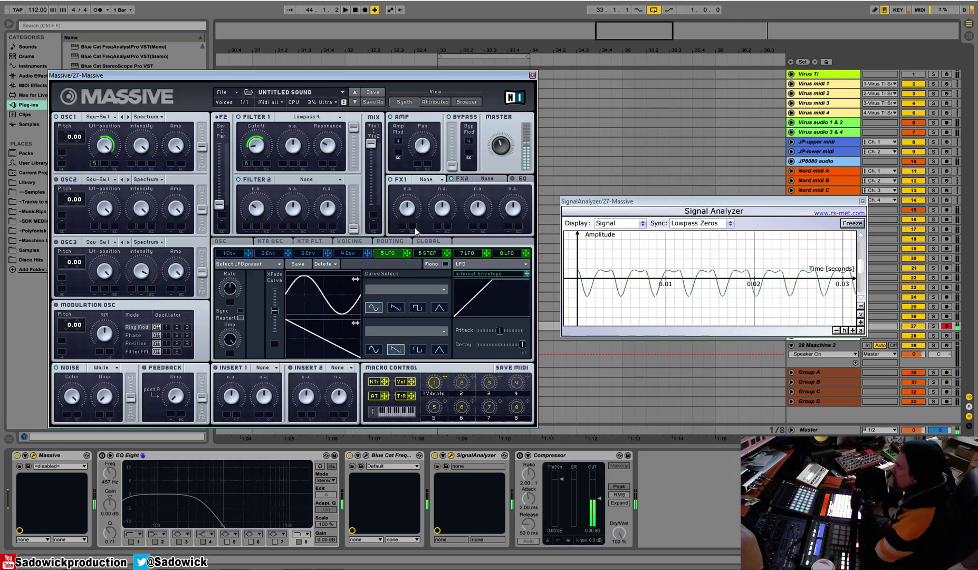
pyautogui.moveTo(407, 253); pyautogui.dragTo(81, 141)
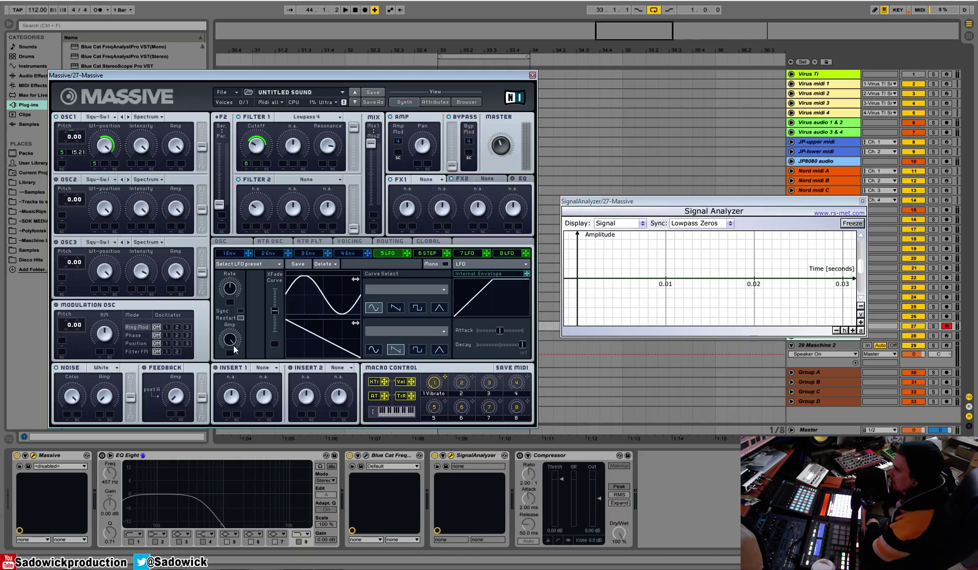
pyautogui.click(495, 265)
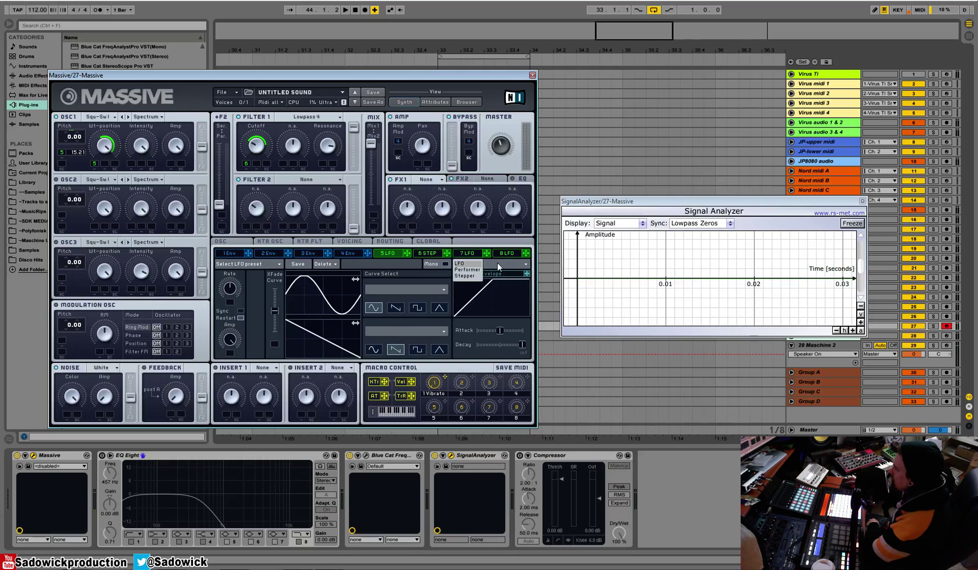
pyautogui.click(467, 272)
pyautogui.click(468, 264)
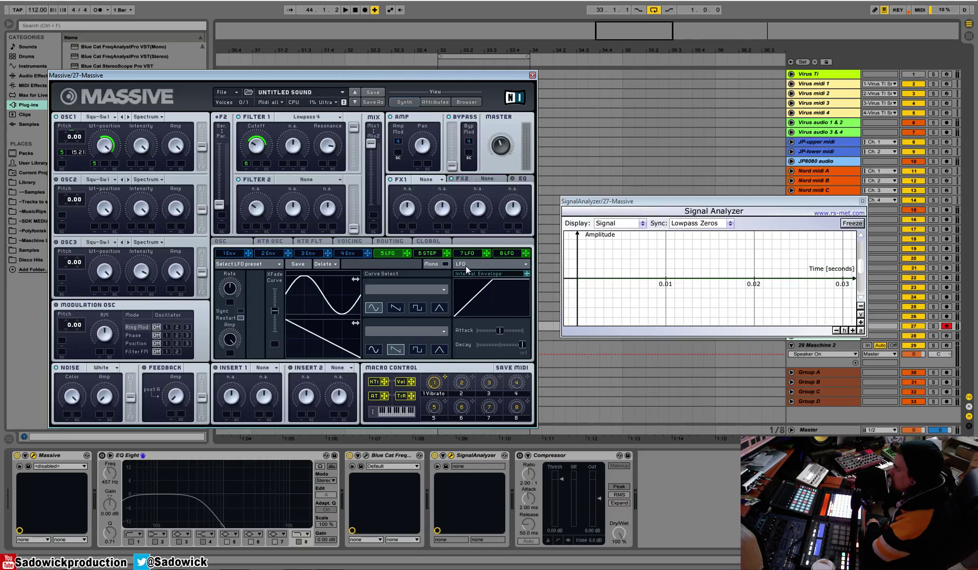